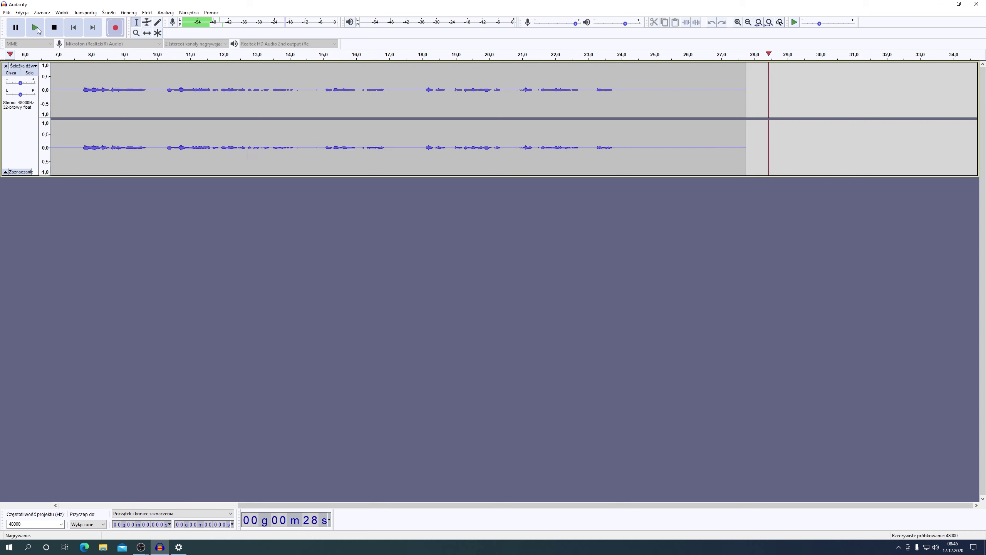
Step: Stop the recording, select the whole track and enlarge its waveform to fill the workspace in width and height
left_click(54, 28)
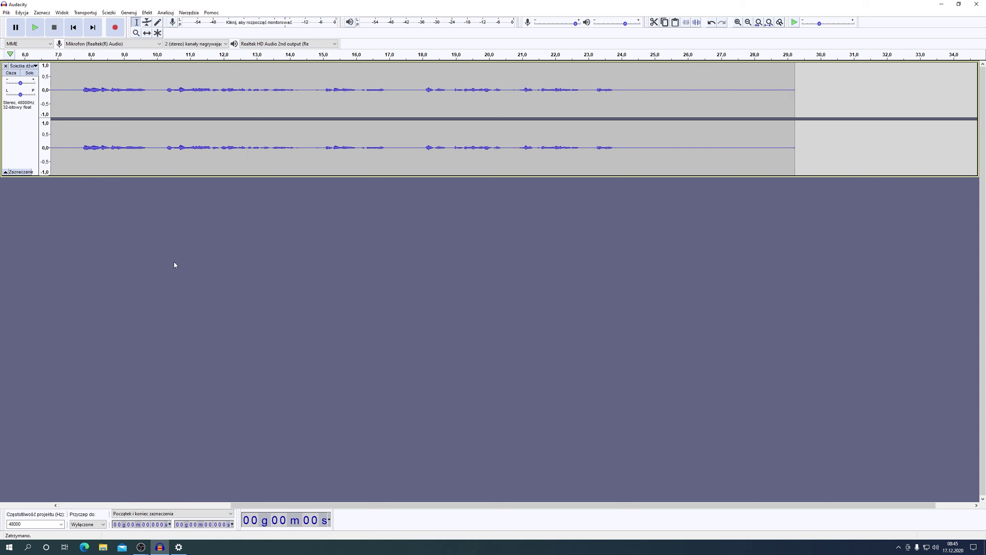
left_click(24, 135)
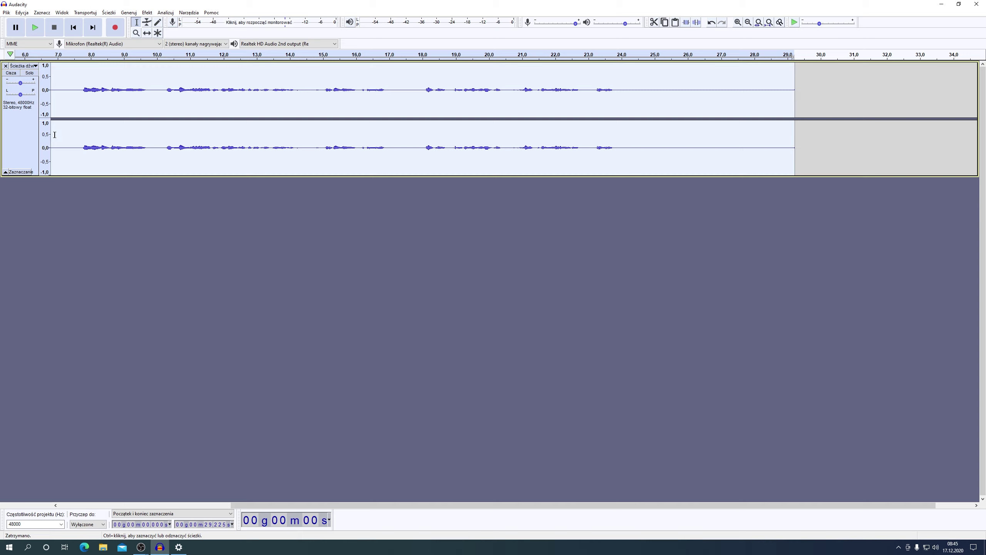
left_click(769, 23)
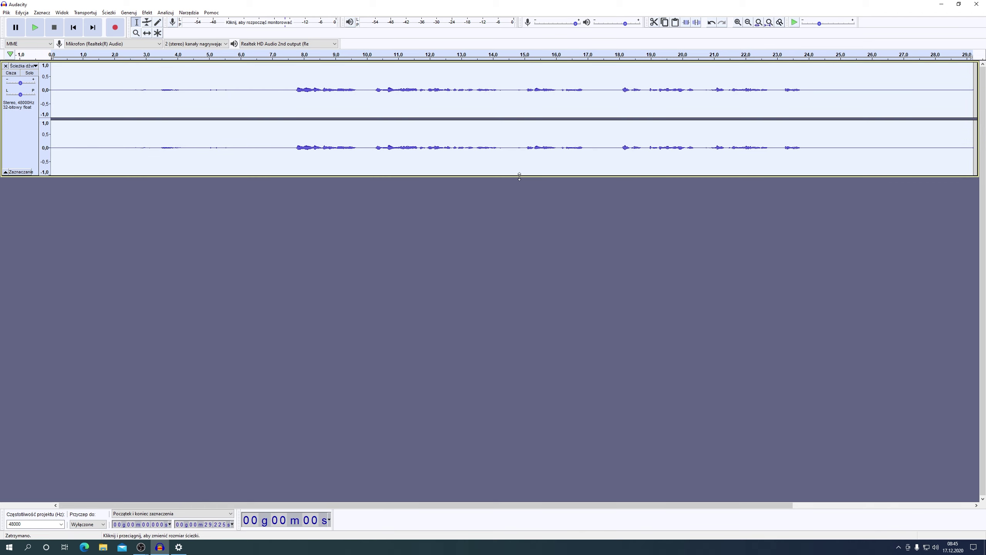
left_click_drag(520, 177, 536, 492)
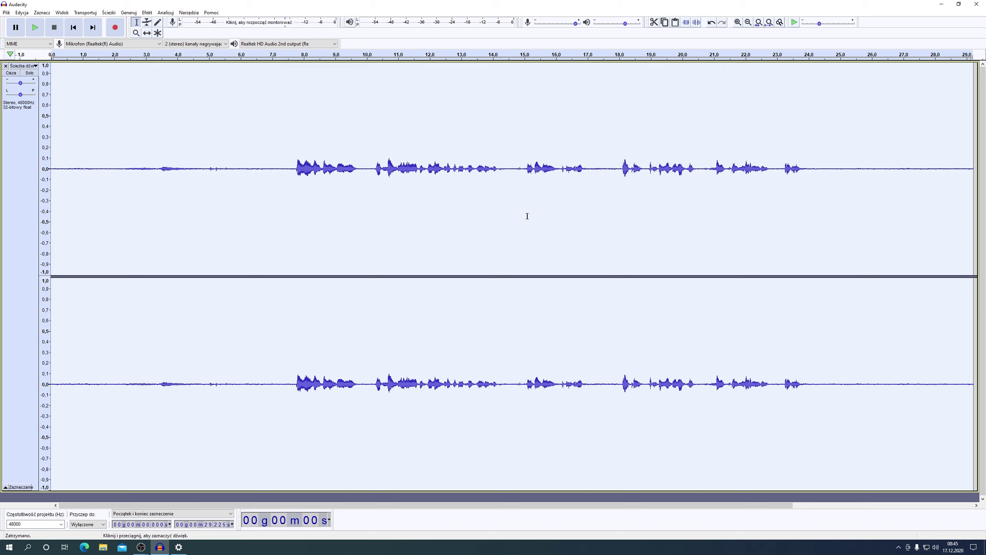
Step: Play back the recording and normalize the whole track's perceived loudness to -23 LUFS, treating mono as dual-mono
left_click(35, 28)
left_click(147, 13)
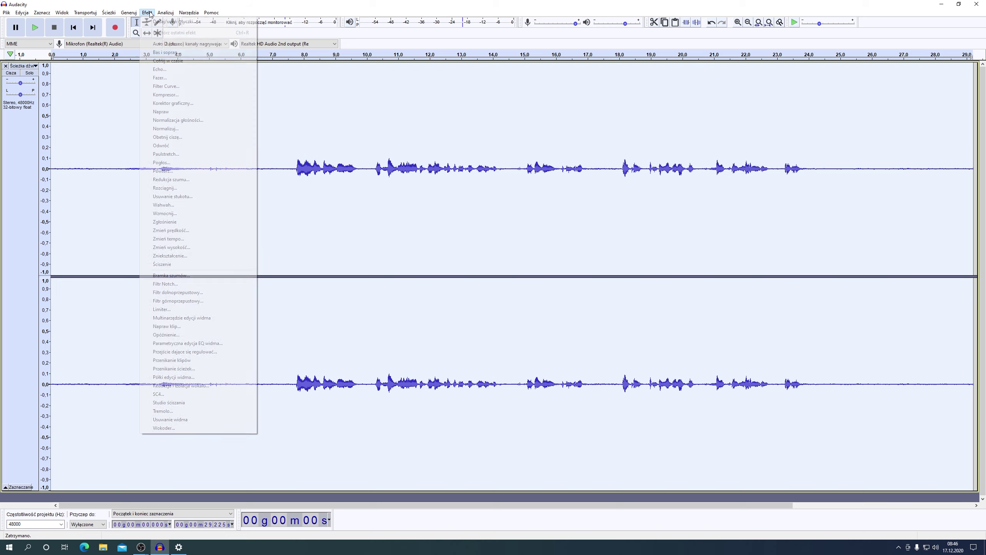
left_click(199, 120)
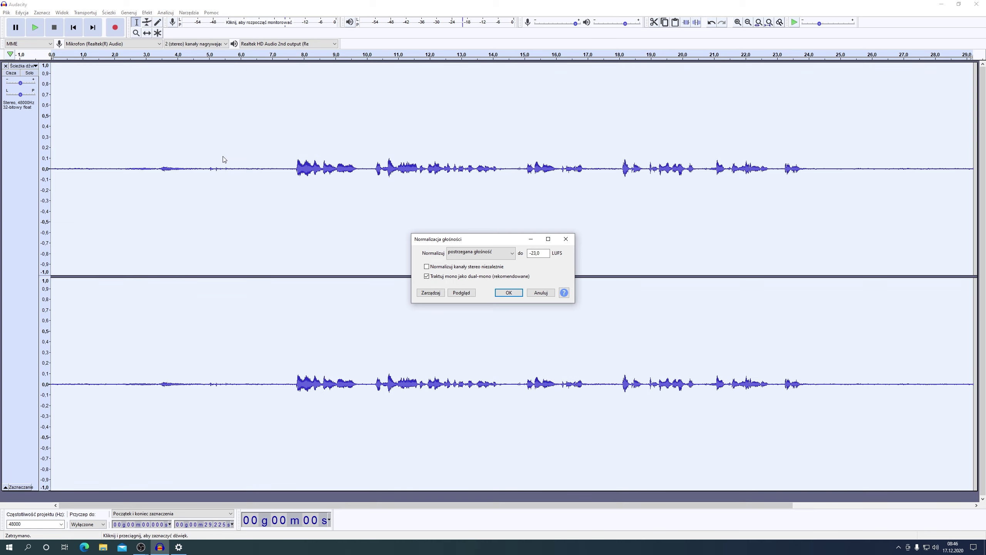
left_click(512, 253)
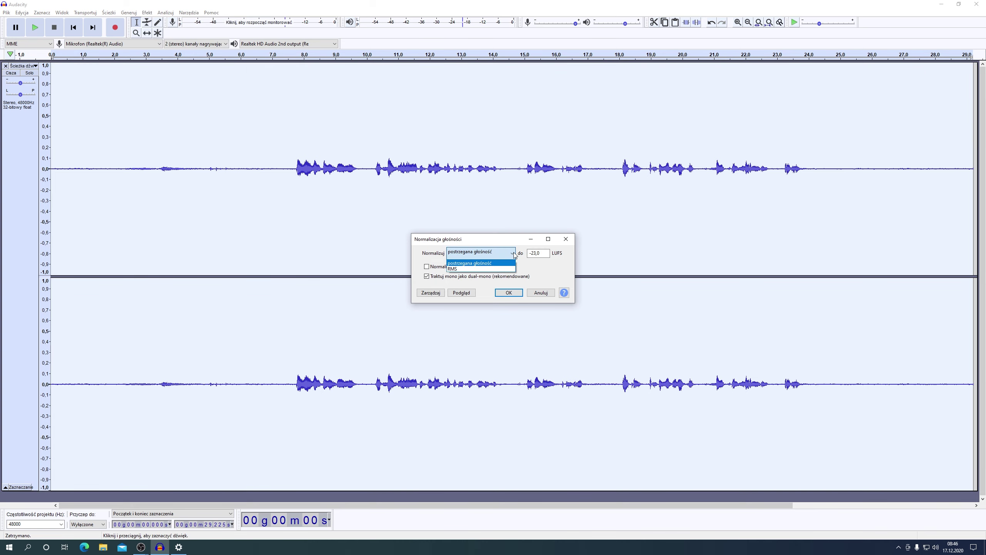
left_click(513, 252)
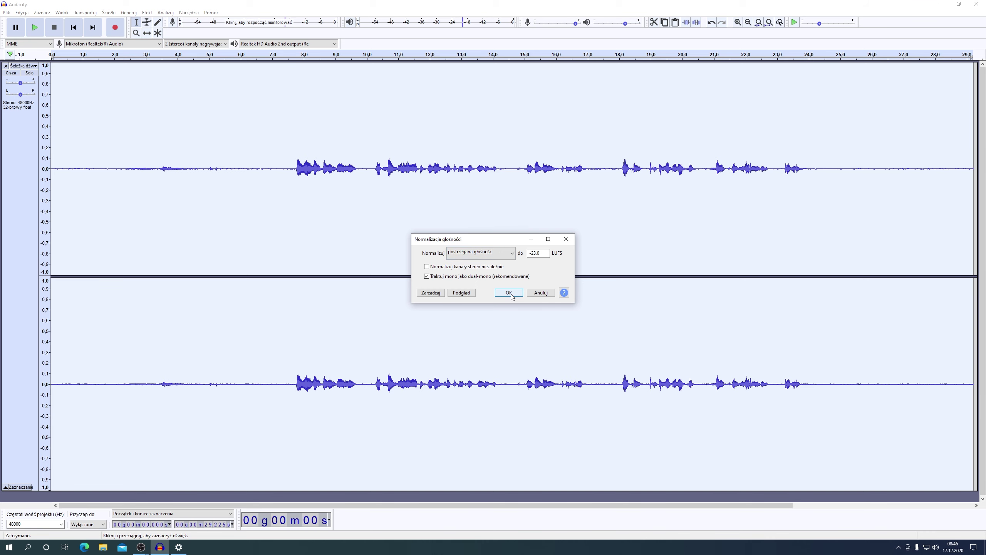
left_click(509, 293)
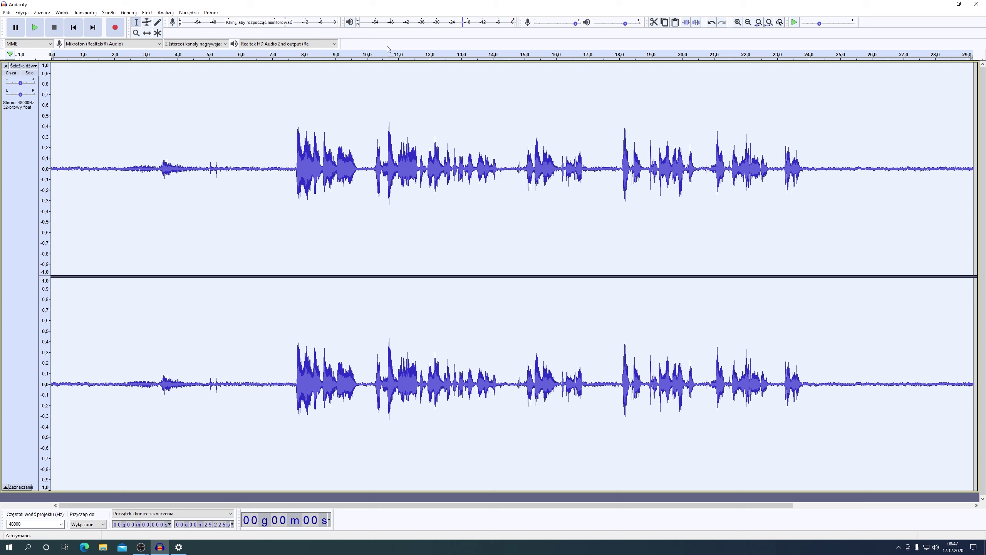
Step: Apply the Notch filter (Filtr Notch) to the whole track with a Q of 1.0
left_click(148, 13)
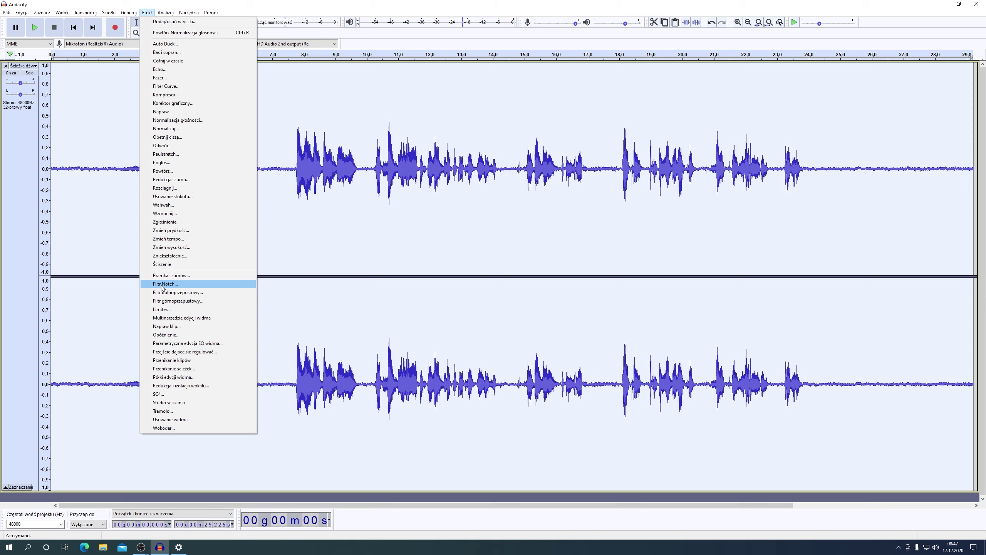
left_click(185, 288)
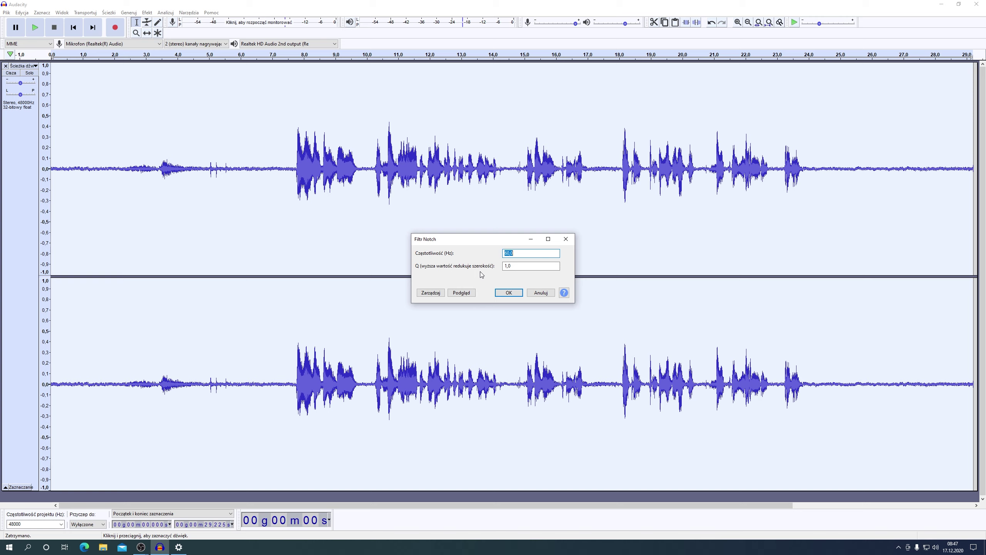
left_click(508, 293)
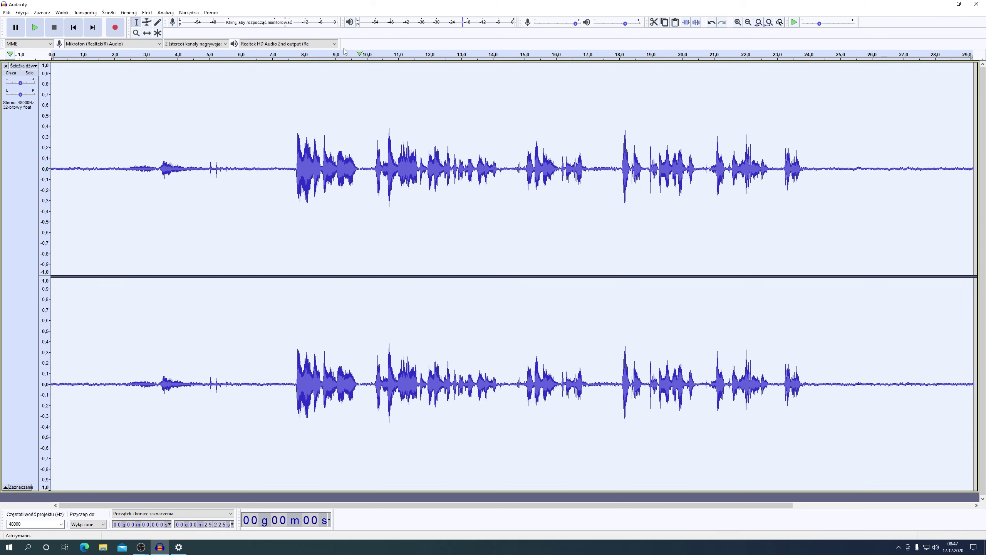
Step: Apply a low-pass filter to the whole track at 15000 Hz with a 6 dB per octave rolloff
left_click(147, 13)
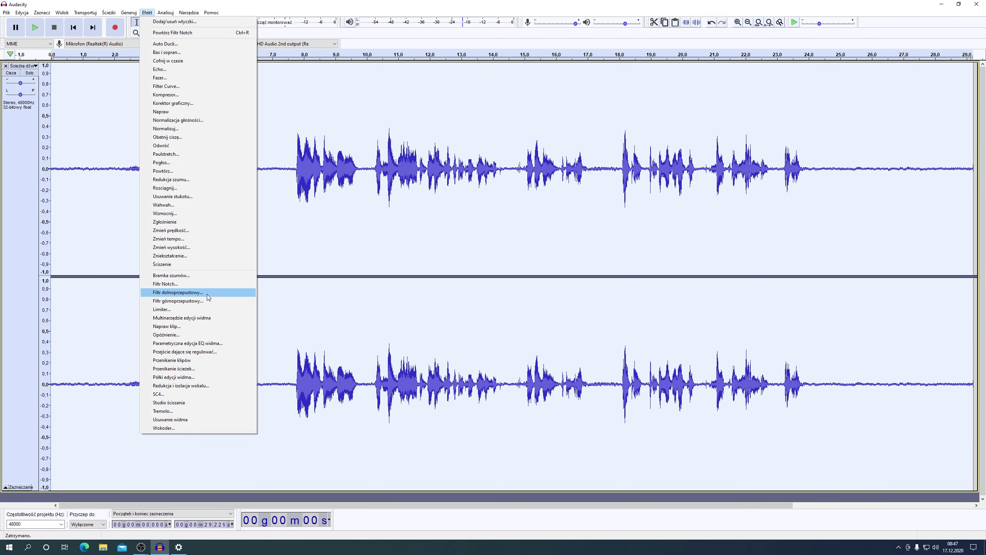
left_click(179, 293)
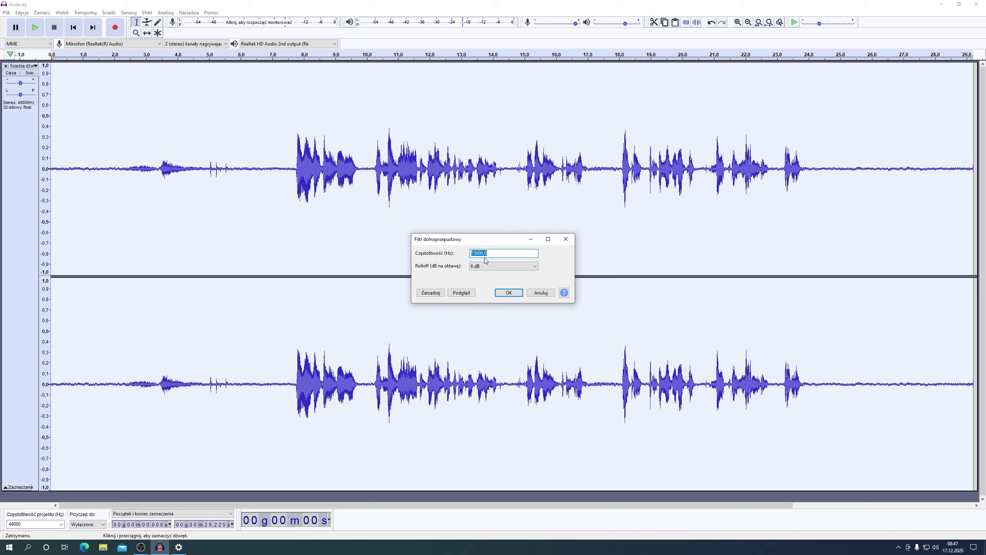
left_click(511, 293)
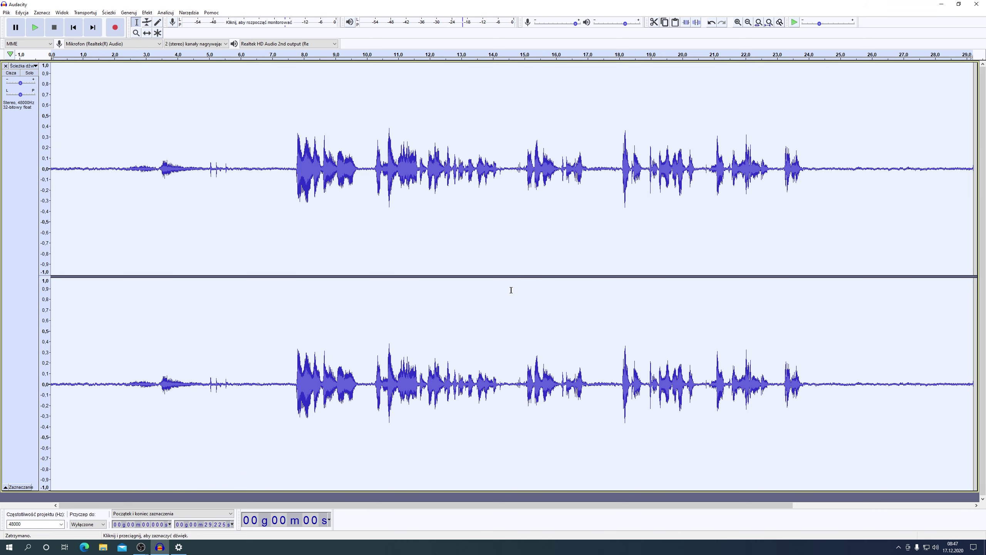
Step: Apply a high-pass filter to the whole track with a 6 dB per octave rolloff
left_click(147, 14)
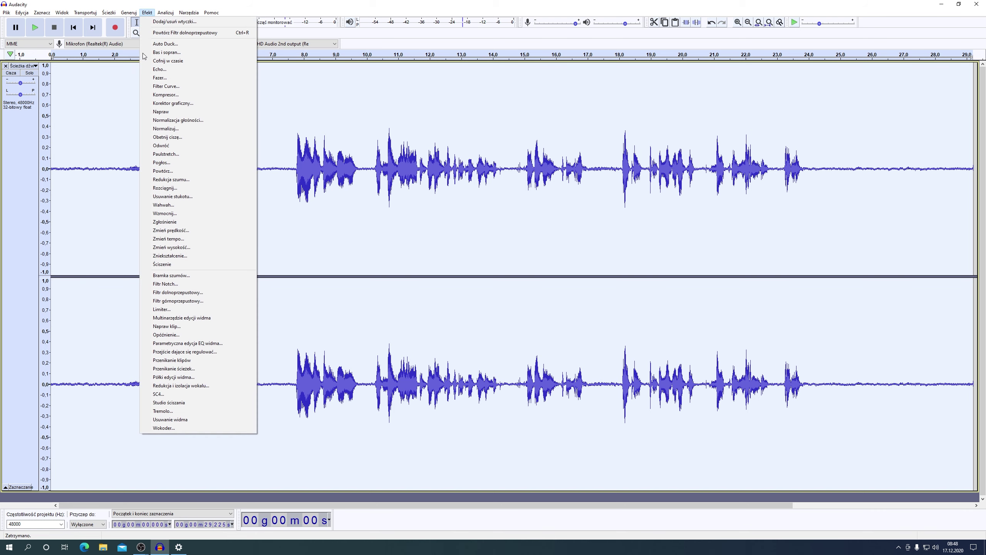
left_click(171, 302)
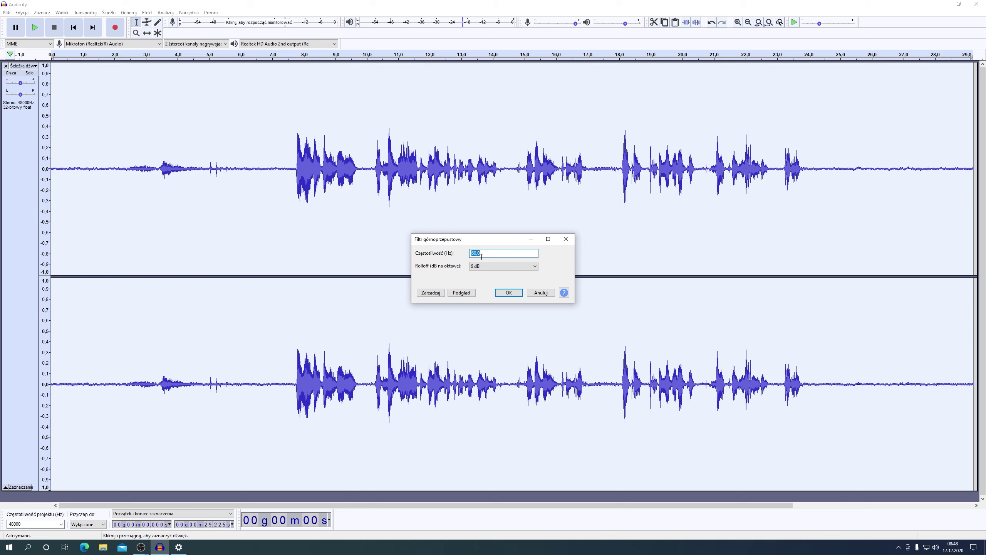
left_click(504, 292)
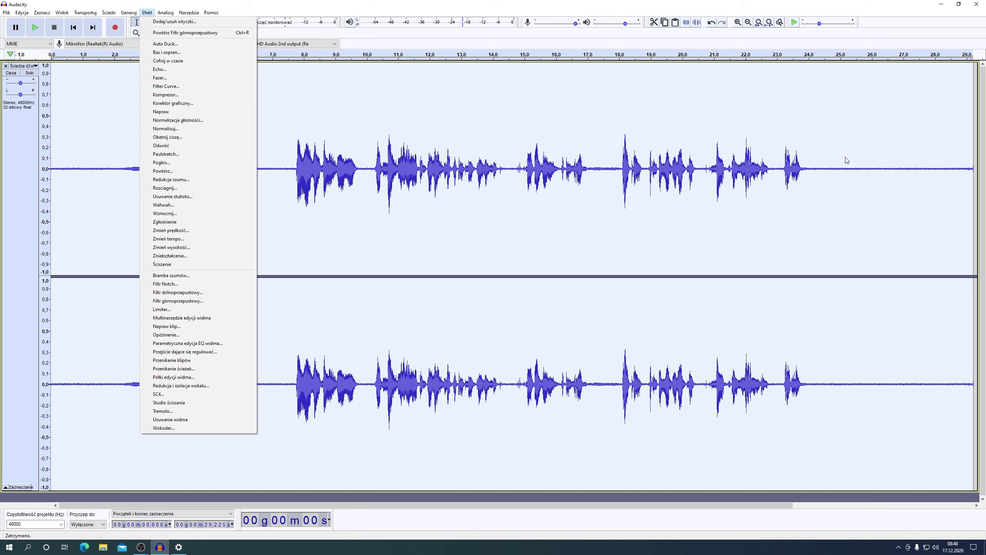
Step: Select the speech-free ending from about 24.6 to 28.9 s, listen to it and capture it as the noise profile for Noise Reduction
left_click(830, 171)
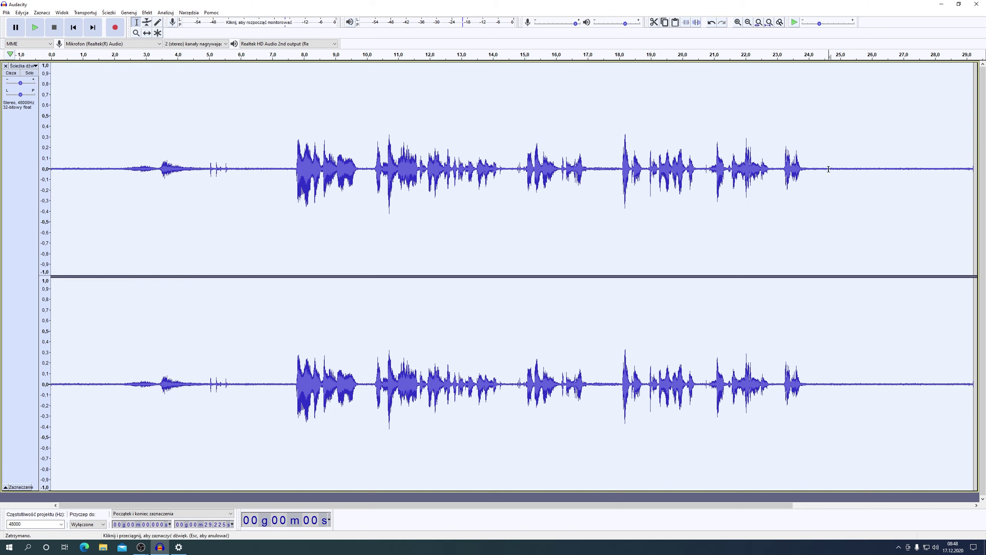
left_click_drag(830, 171, 963, 179)
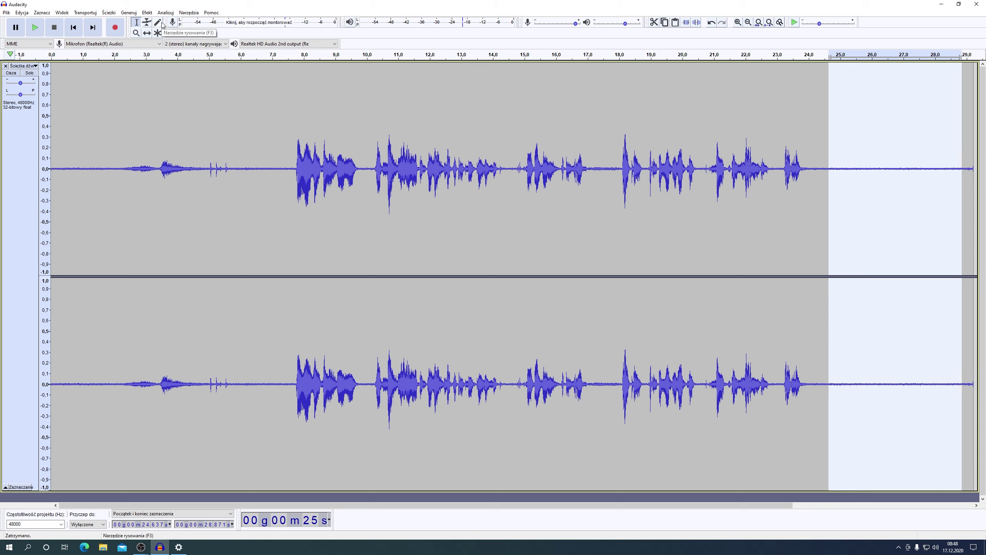
left_click(35, 28)
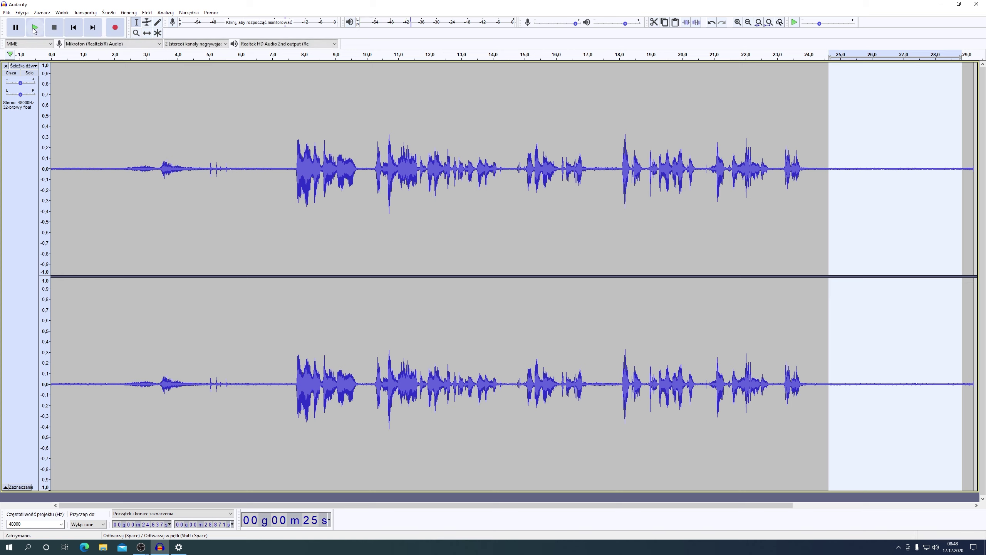
left_click(147, 13)
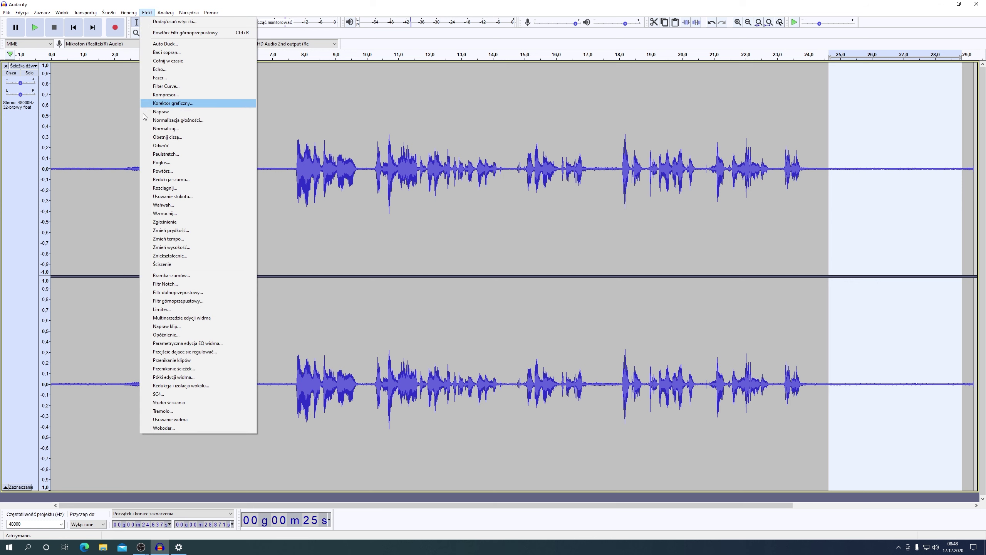
left_click(166, 180)
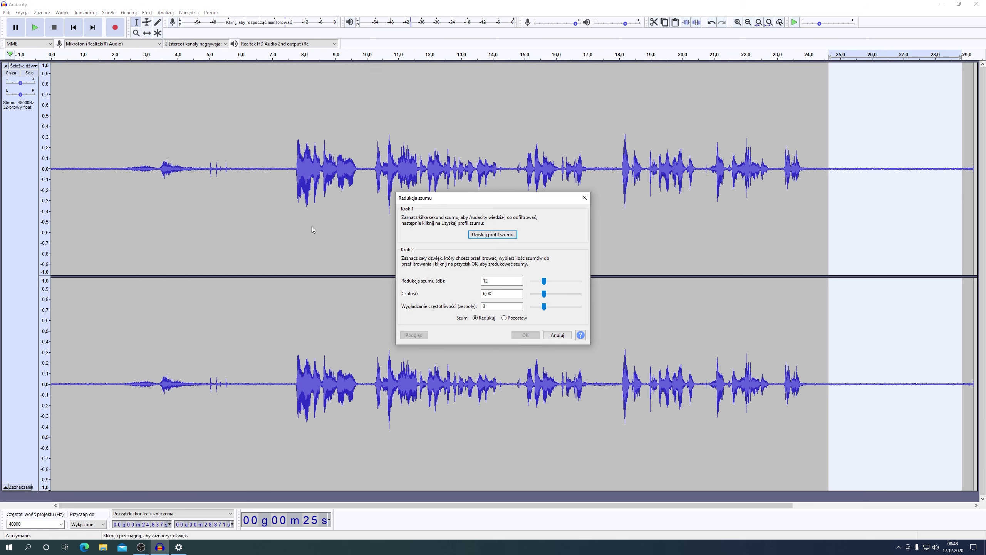
left_click(502, 235)
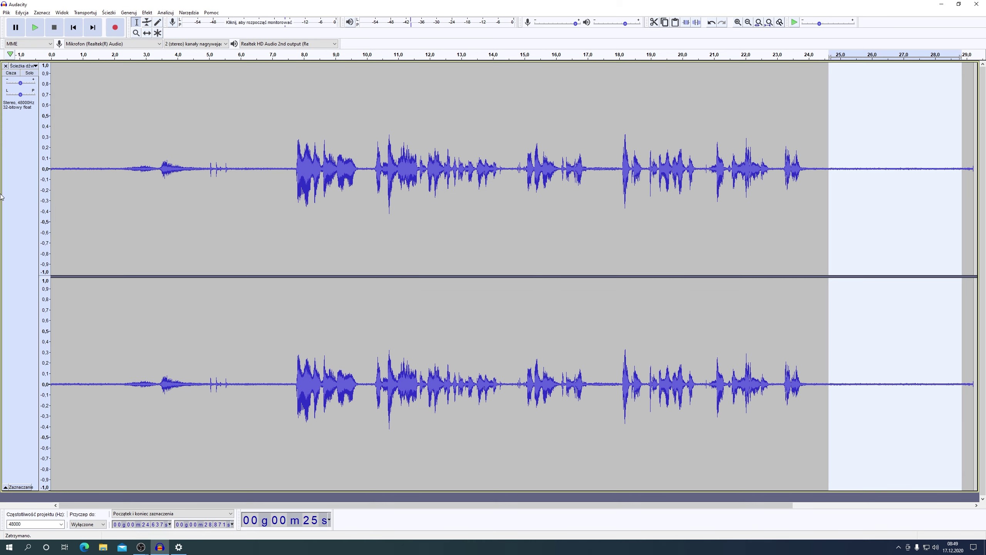
Step: Apply Noise Reduction to the whole track with 12 dB reduction, sensitivity 6.00 and frequency smoothing 3
left_click(19, 190)
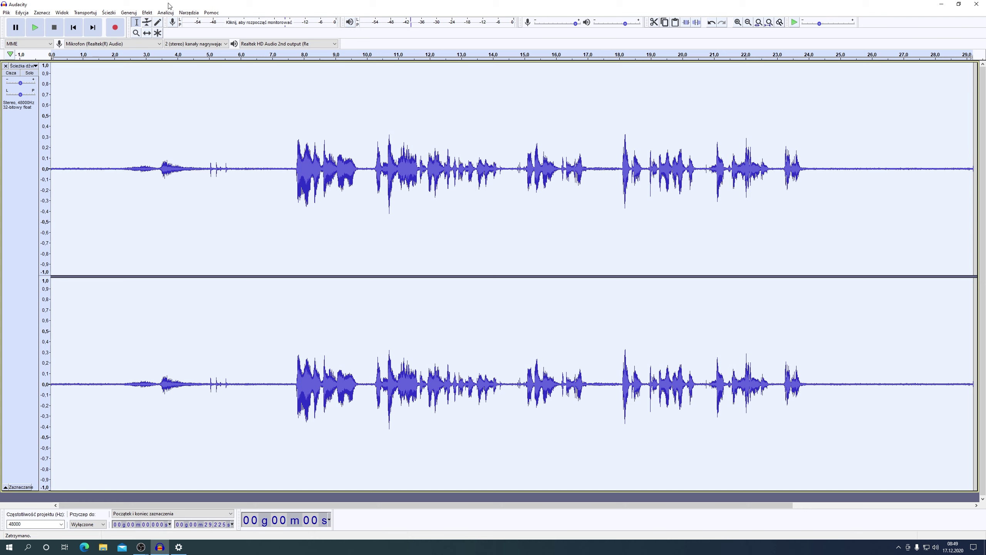
left_click(148, 13)
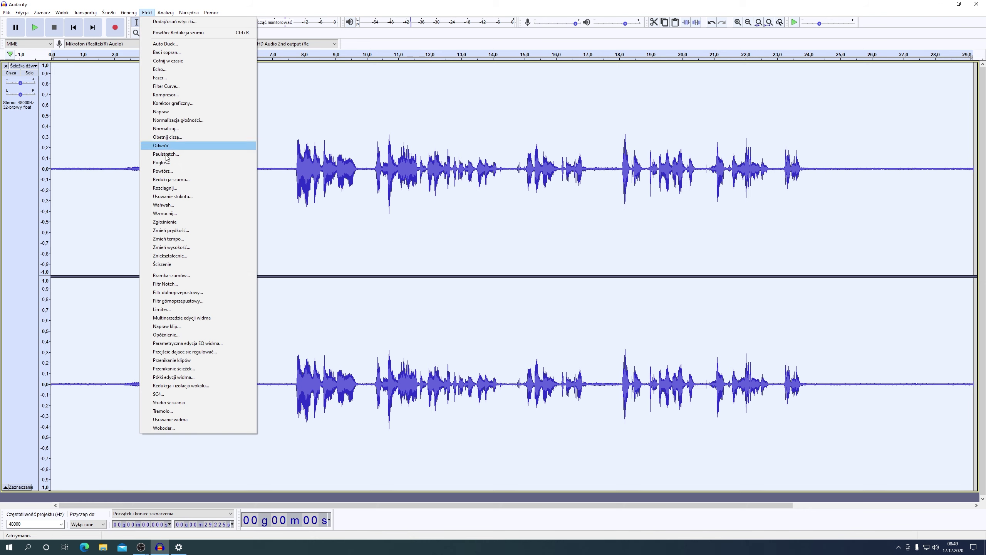
left_click(177, 181)
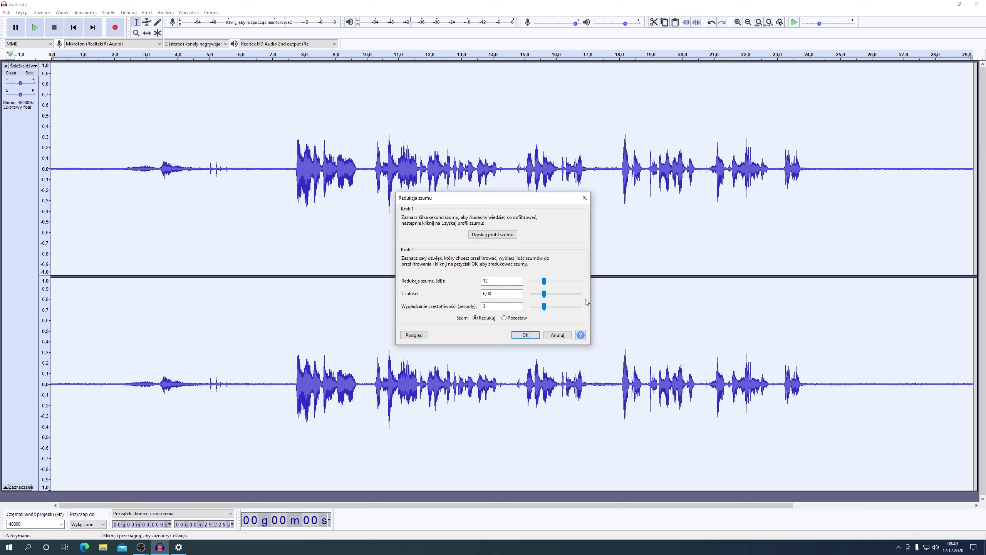
left_click(535, 335)
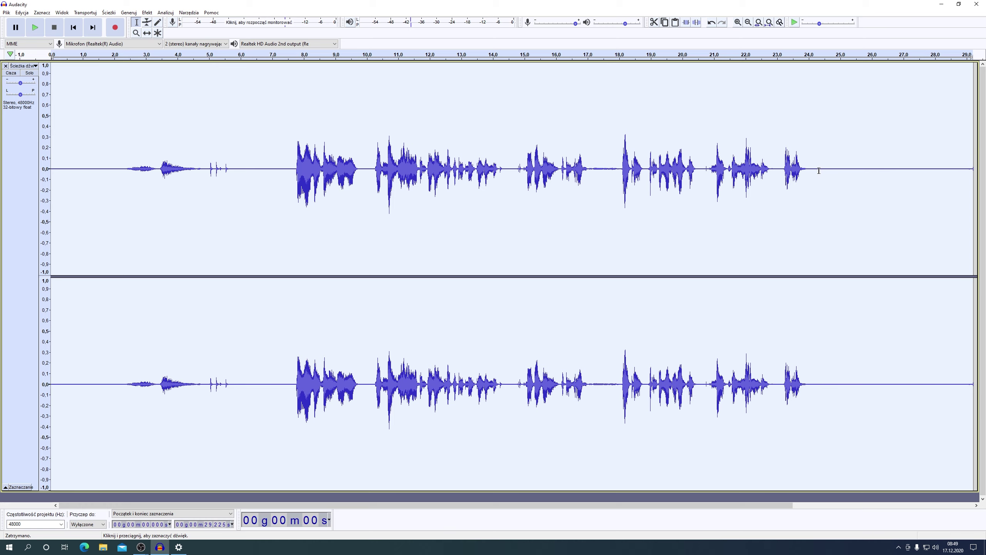
Step: Listen to the quiet ending from about 24.3 to 28.9 s and repeat Noise Reduction on the whole track
left_click_drag(819, 171, 965, 199)
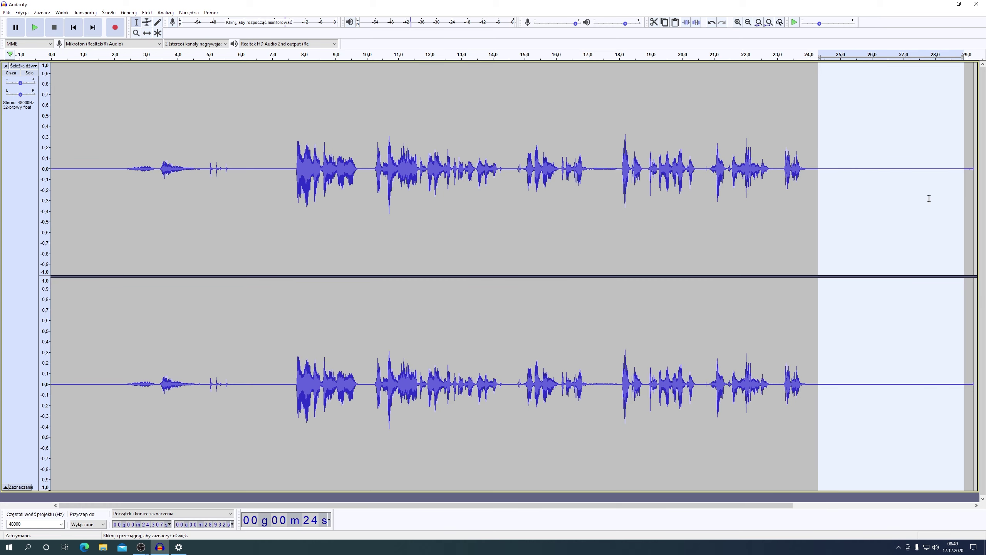
left_click(35, 29)
left_click(11, 201)
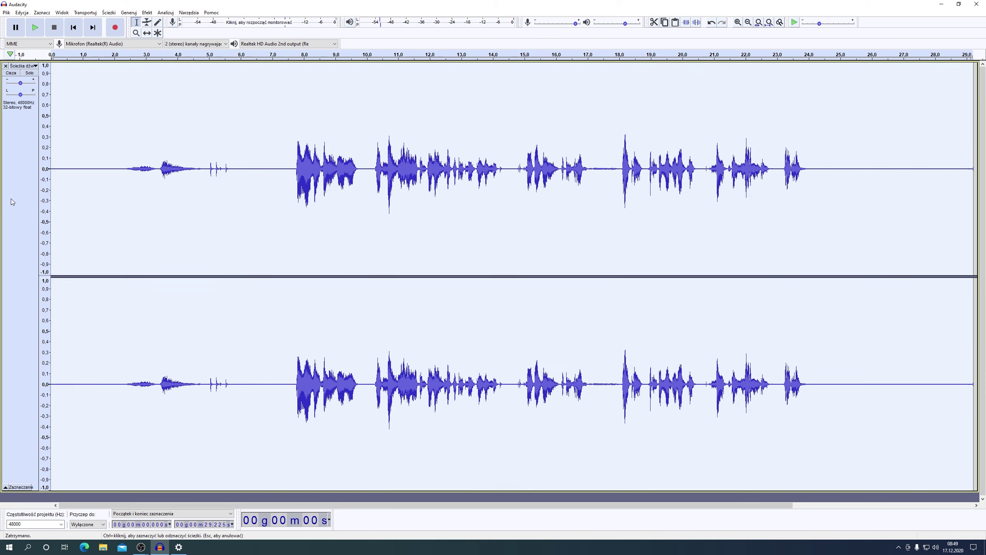
left_click(149, 13)
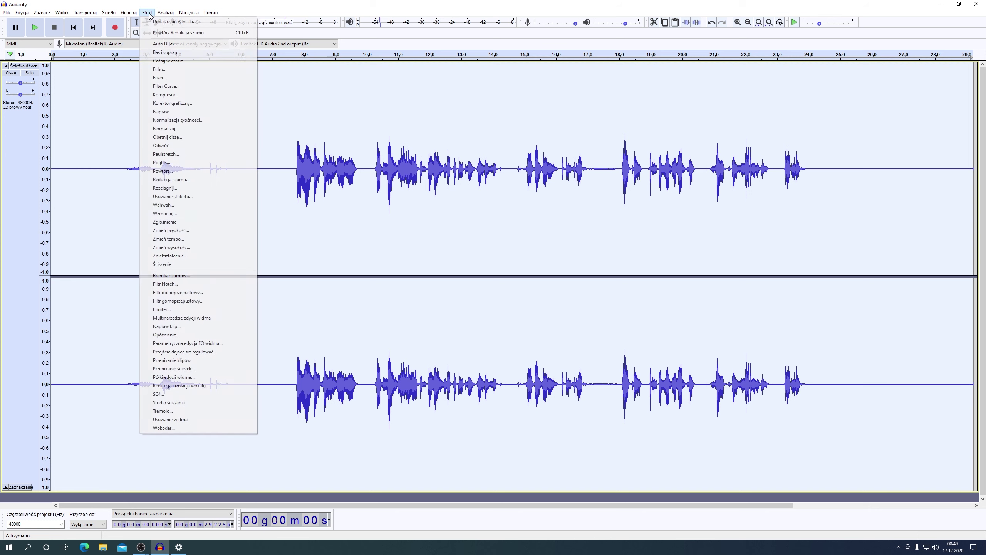
left_click(176, 33)
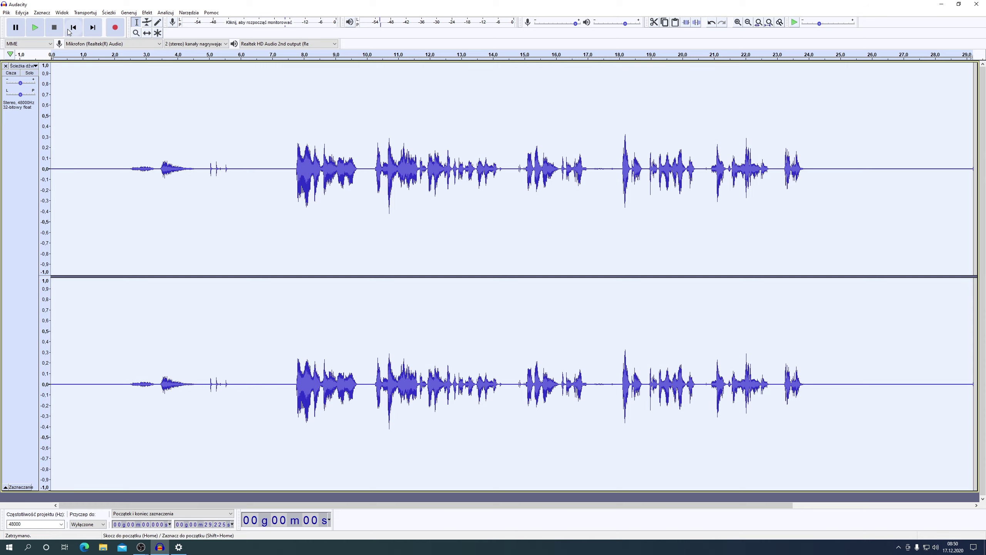
Step: Clear the selection and play the cleaned recording from its start until the speech begins
key("ctrl+shift+a")
left_click(39, 31)
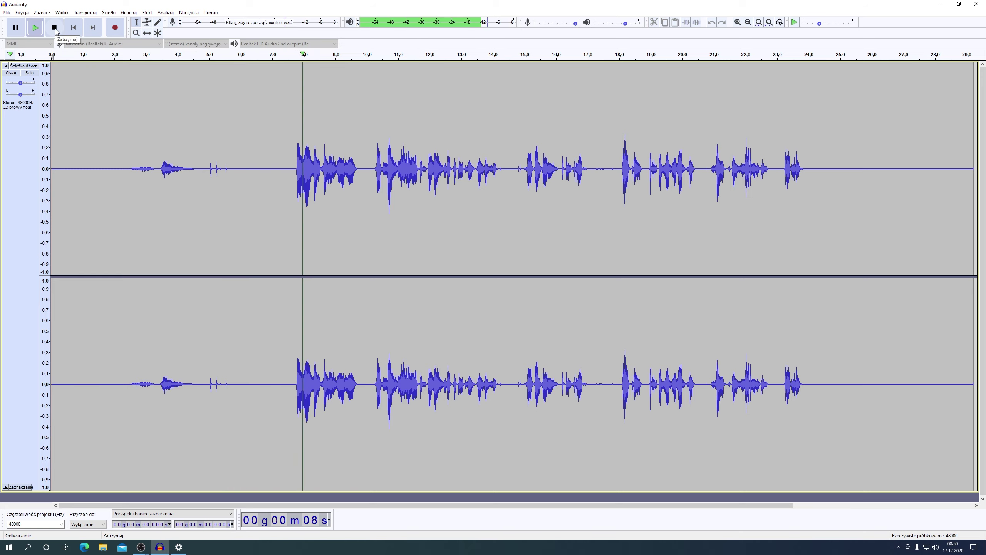
left_click(55, 31)
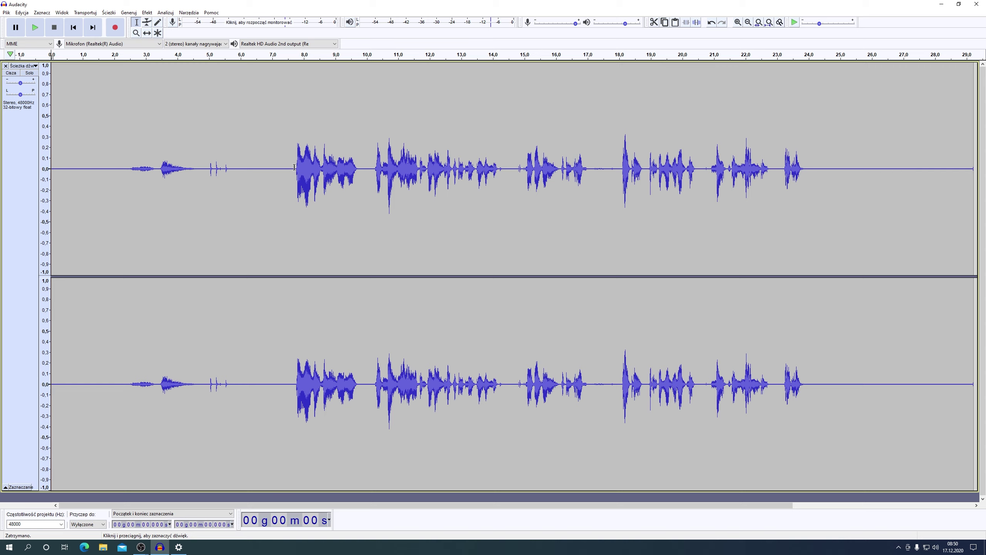
Step: Silence the track from its start to about 7.7 s, and listen to the speech from about 7.5 s
left_click_drag(294, 167, 37, 195)
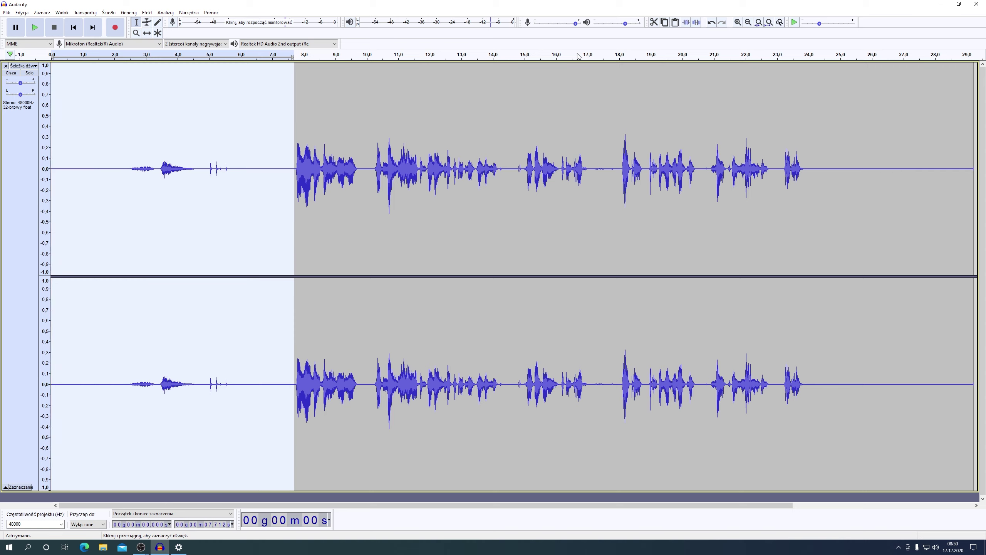
left_click(697, 22)
left_click(288, 173)
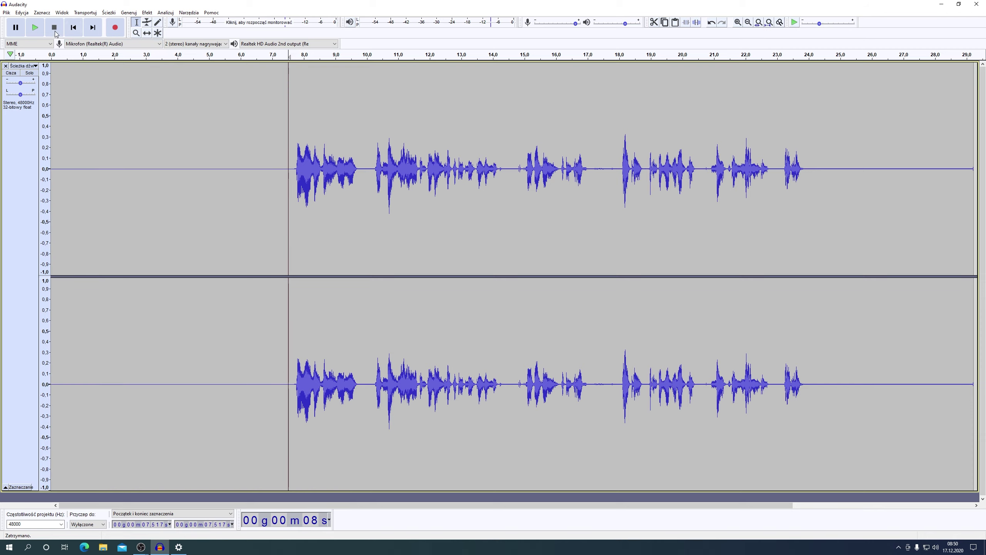
left_click(35, 28)
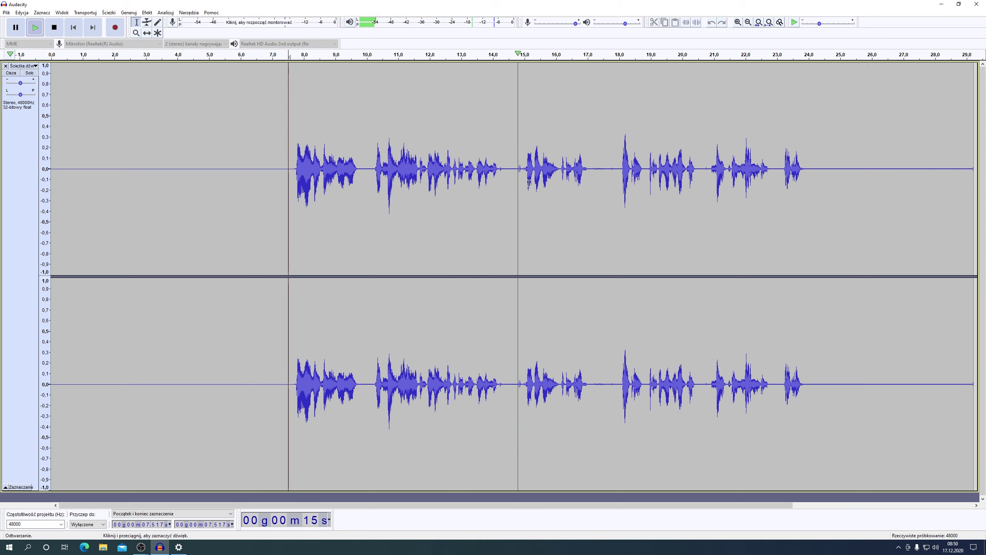
left_click(54, 28)
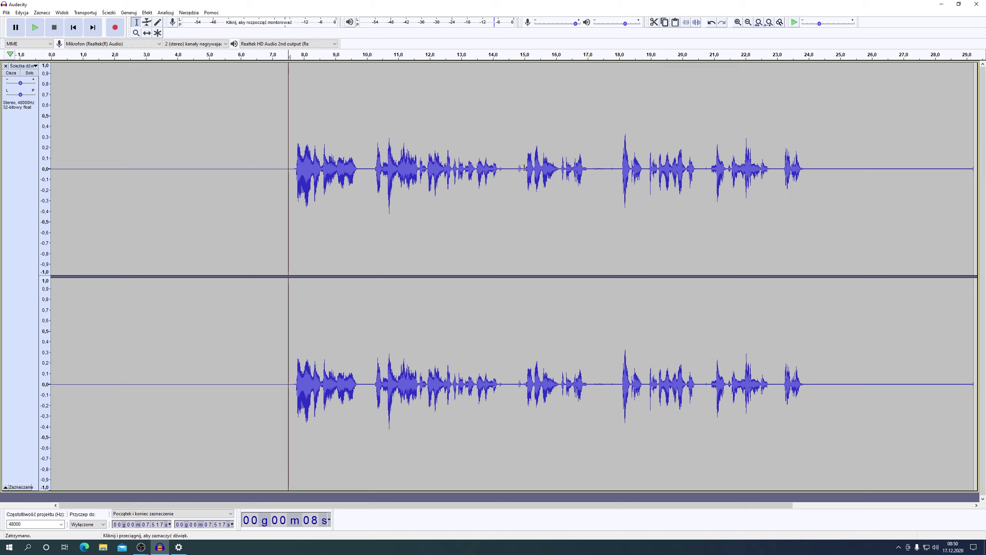
Step: Listen to the gap from about 14.6 to 15.0 s, silence it and play the recording on from about 14.5 s
left_click_drag(524, 168, 510, 167)
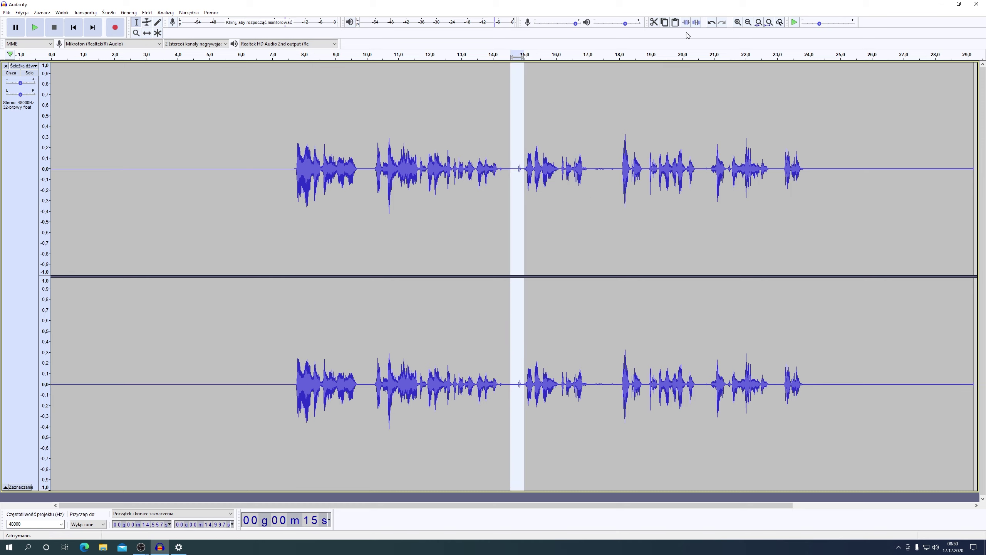
key("space")
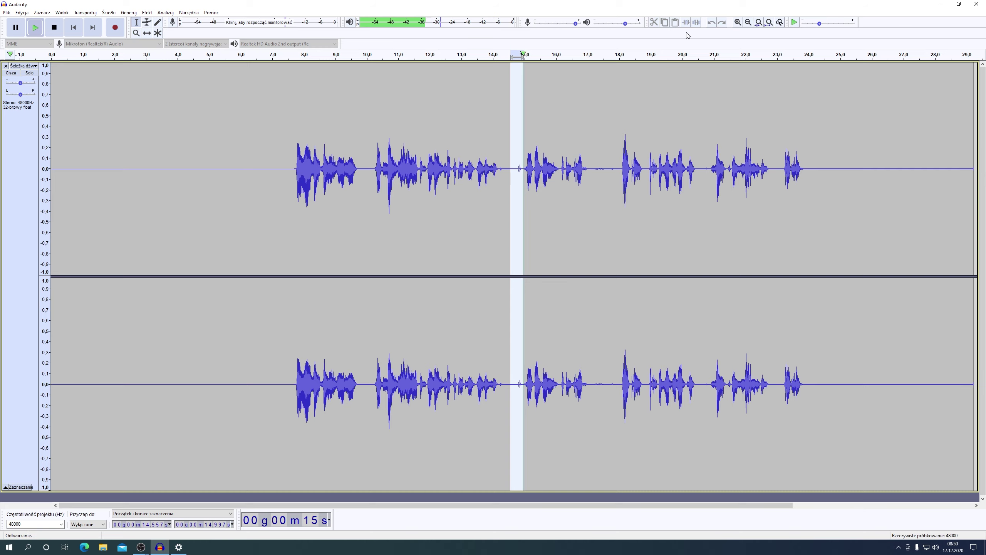
left_click(698, 25)
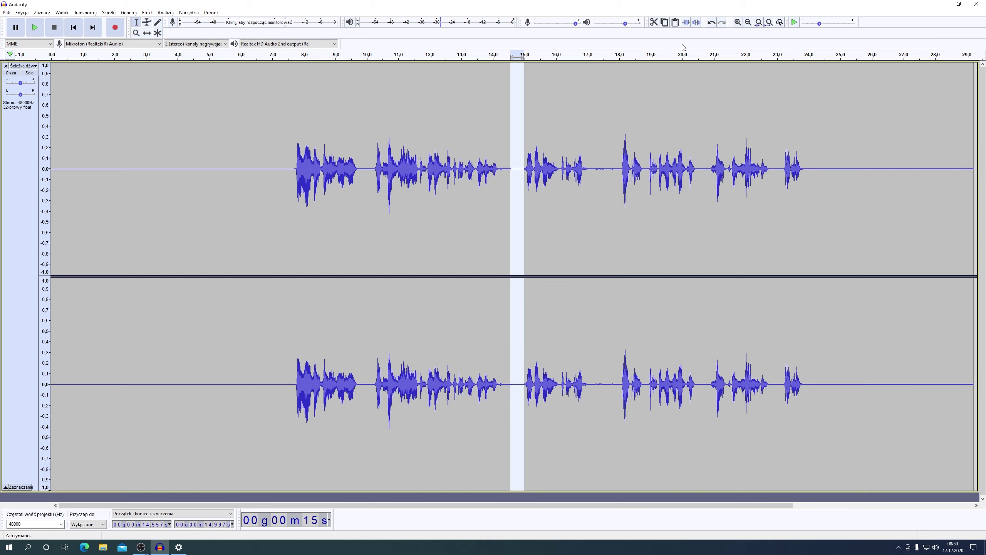
left_click(508, 183)
key("space")
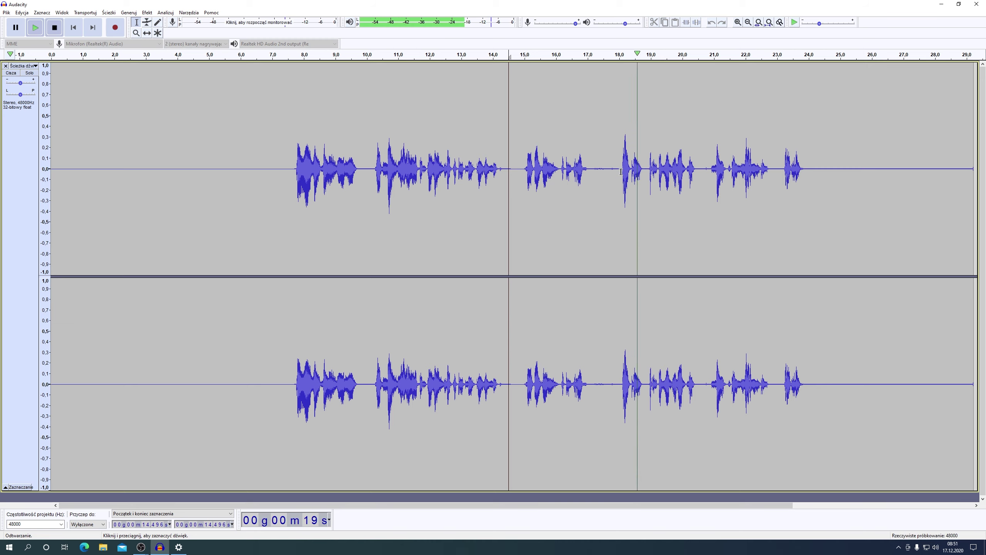
key("space")
Step: Silence the pause from about 17.1 to 18.0 s and play the recording on from about 17.8 s
left_click_drag(618, 177, 590, 175)
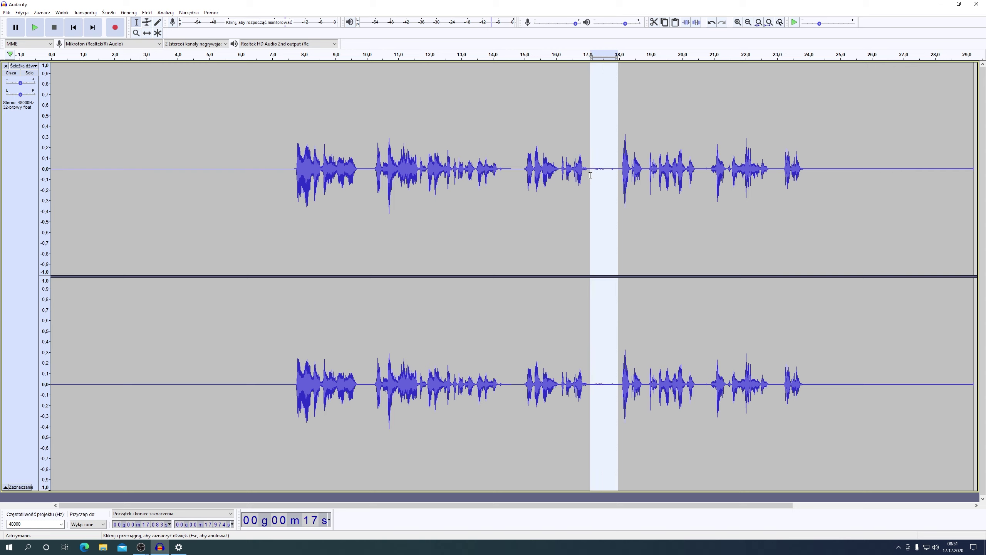
key("space")
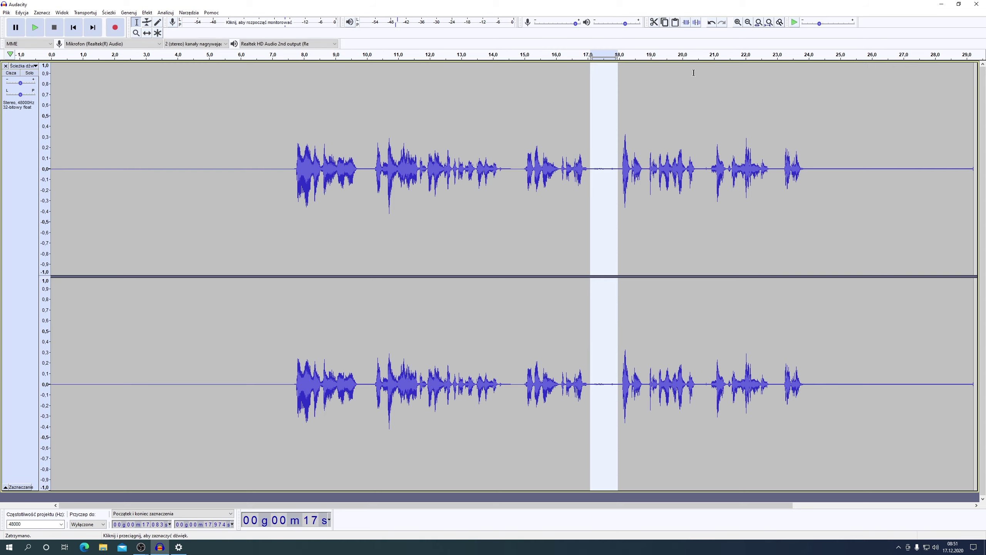
left_click(612, 173)
key("space")
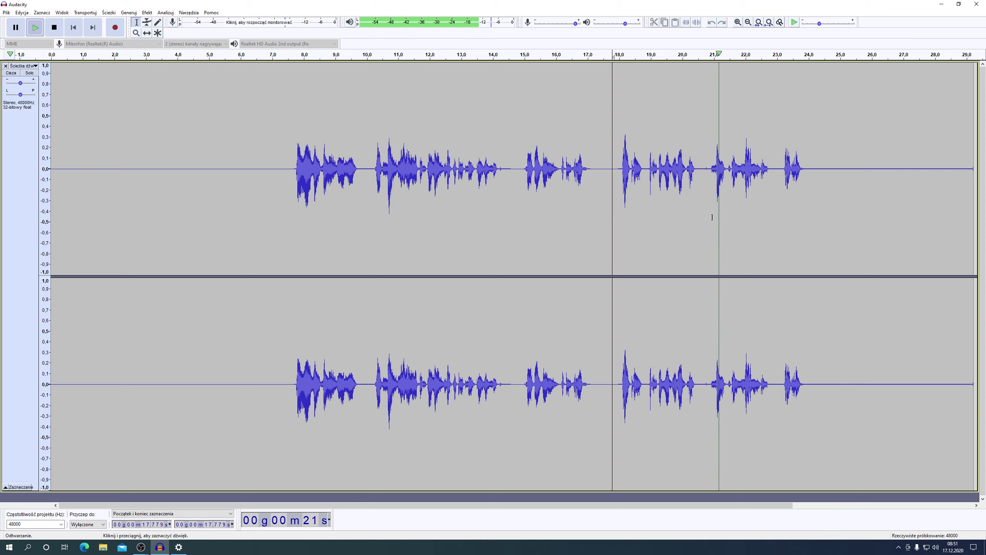
key("space")
Step: Silence the pause from about 20.5 to 20.8 s and the quiet ending from about 24.6 s onward
left_click_drag(708, 170, 699, 169)
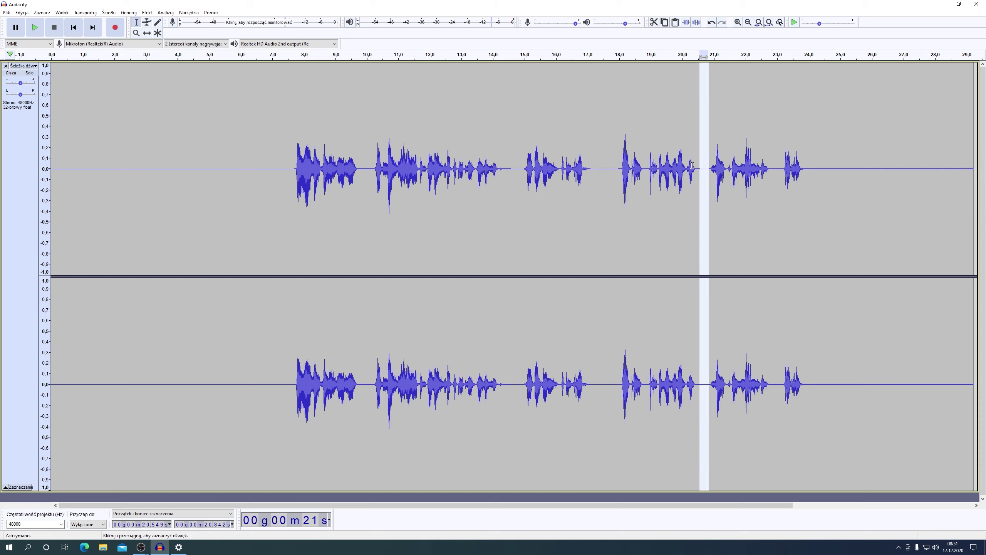
left_click(692, 165)
key("space")
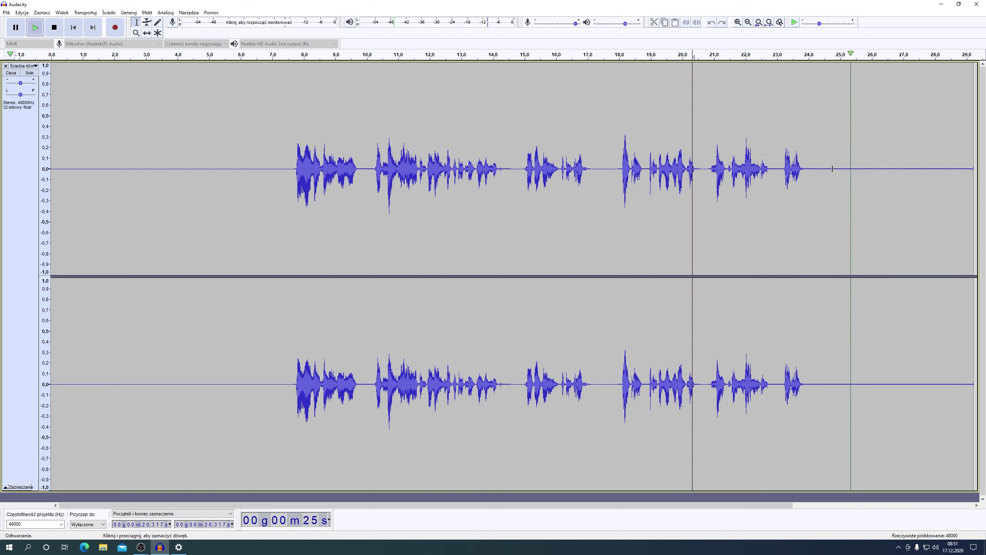
left_click_drag(826, 168, 921, 171)
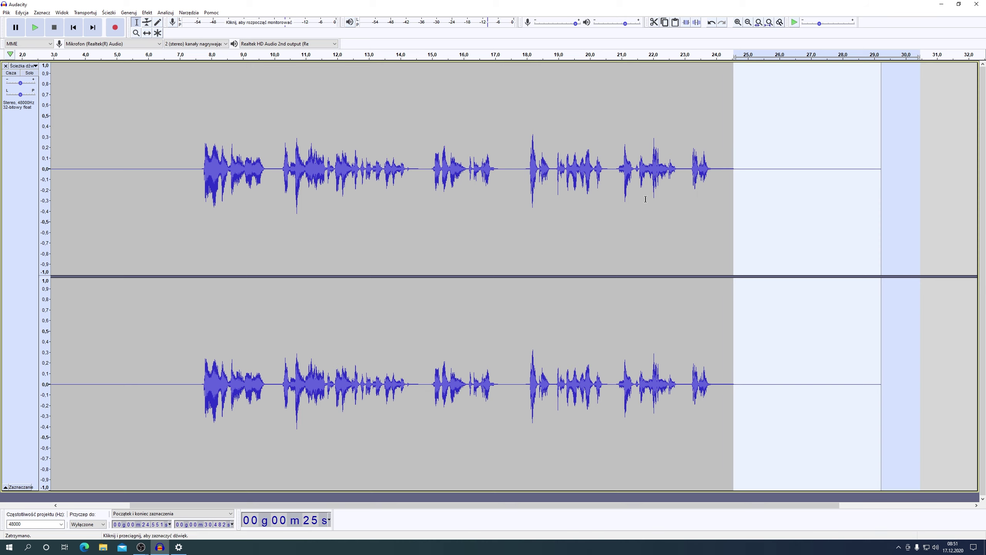
Step: Apply Loudness Normalization to the whole track with perceived loudness at -23 LUFS
left_click(10, 195)
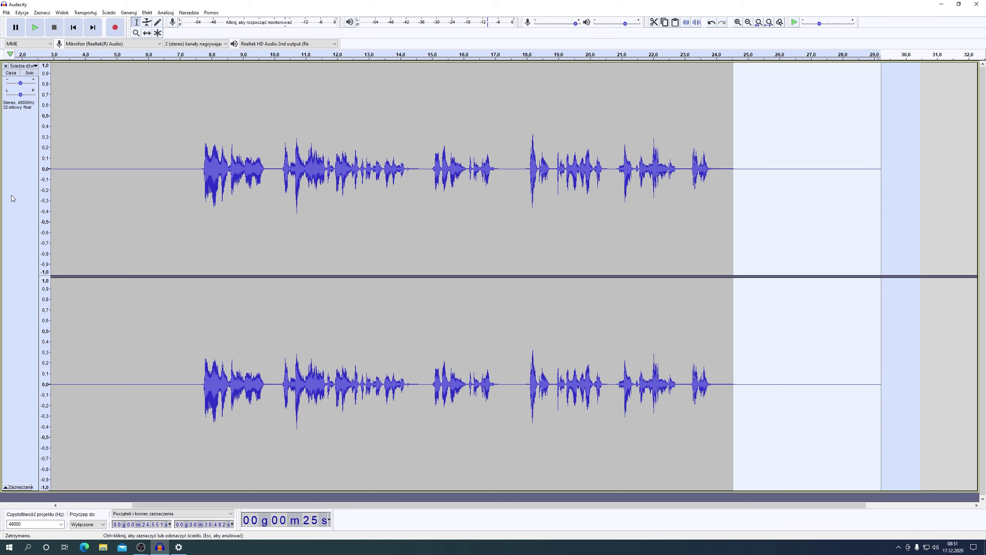
left_click(769, 22)
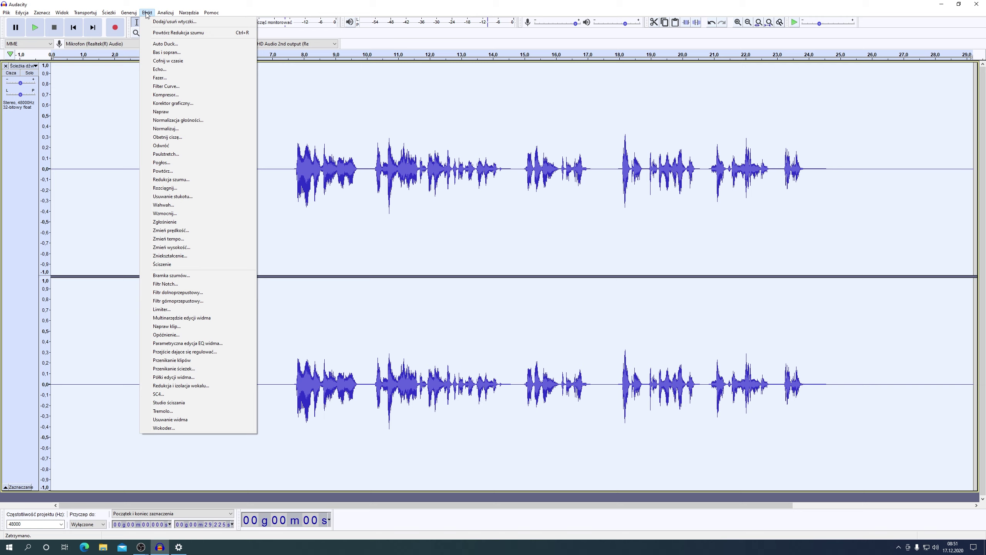
left_click(198, 121)
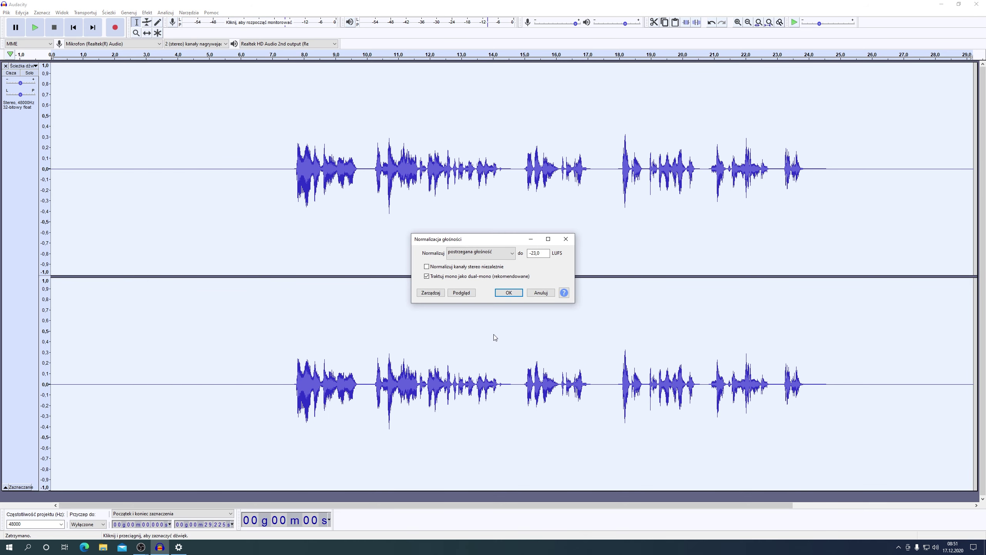
left_click(514, 292)
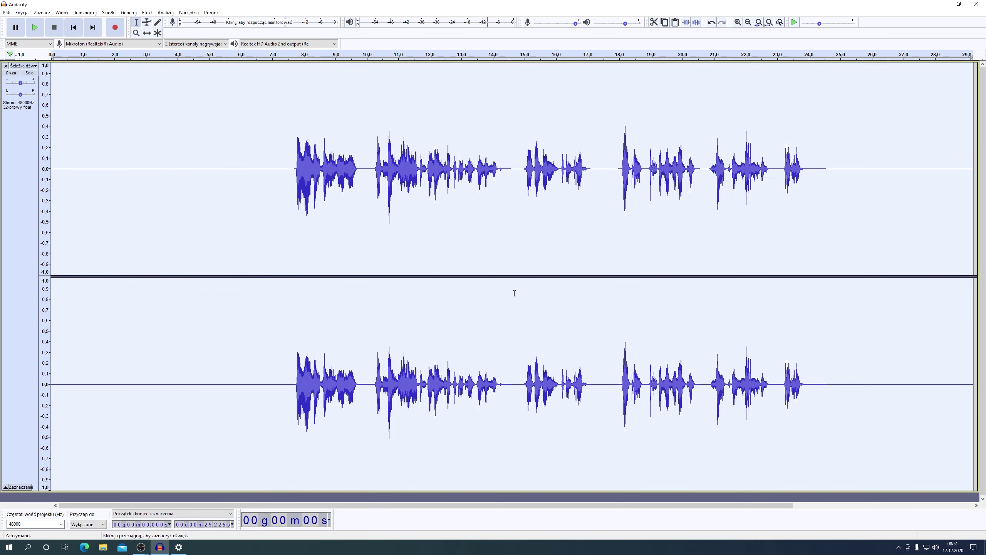
Step: Amplify the whole track to a new peak amplitude of -3 dB and play it from the start
left_click(147, 13)
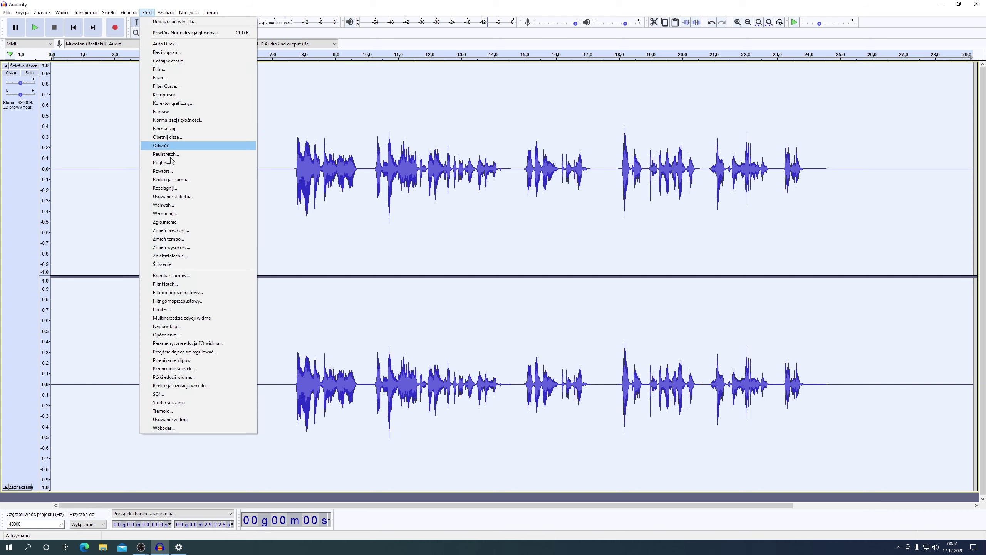
left_click(175, 216)
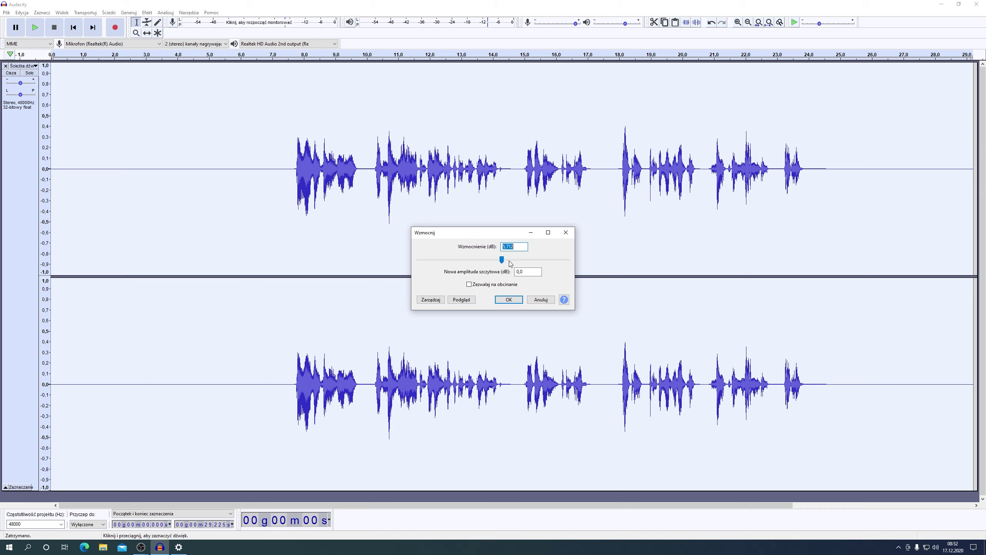
double_click(526, 274)
type("-3")
left_click(508, 300)
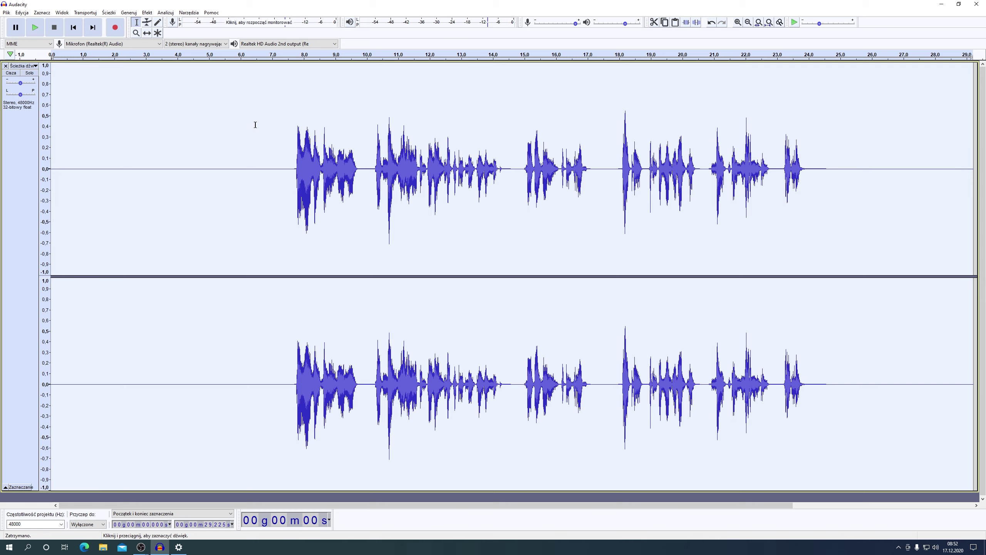
left_click(51, 68)
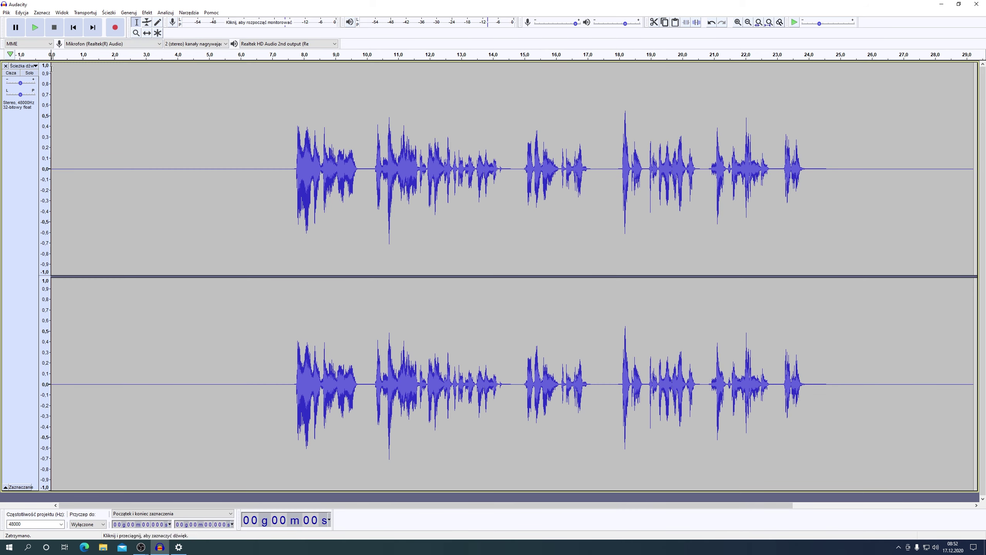
left_click(35, 28)
Step: Export the track as a WAV file named bez nazwy with Signed 32-bit PCM encoding and empty metadata tags
left_click(16, 174)
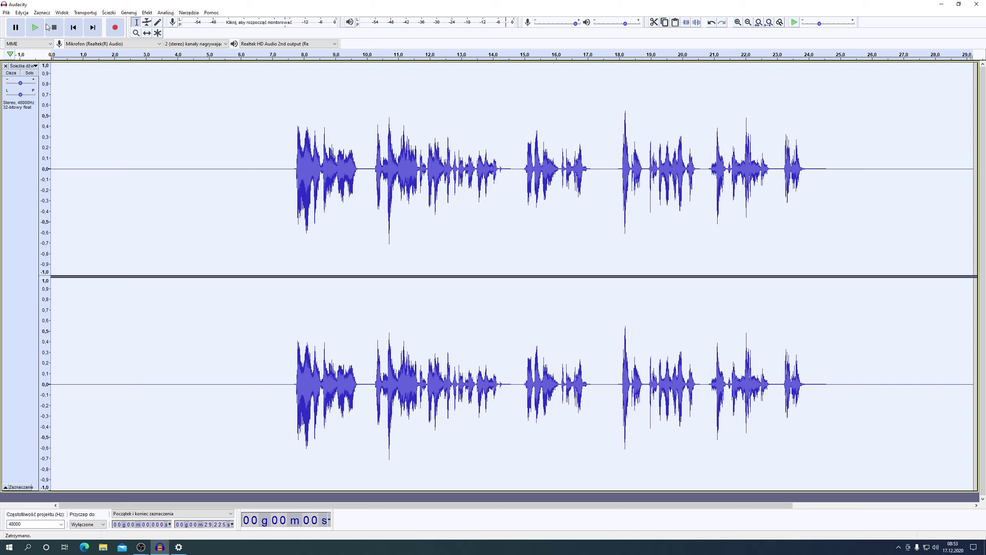
left_click(7, 14)
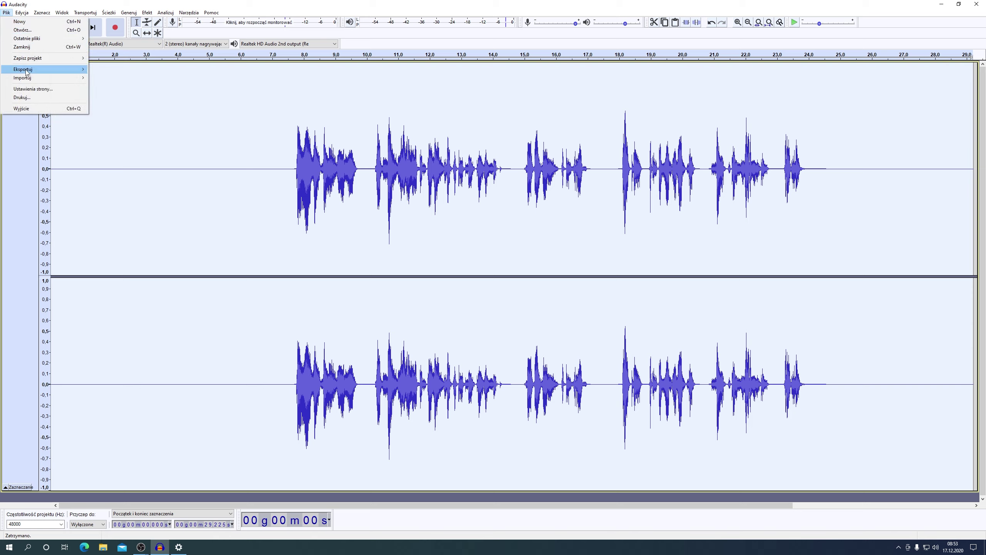
mouse_move(30, 71)
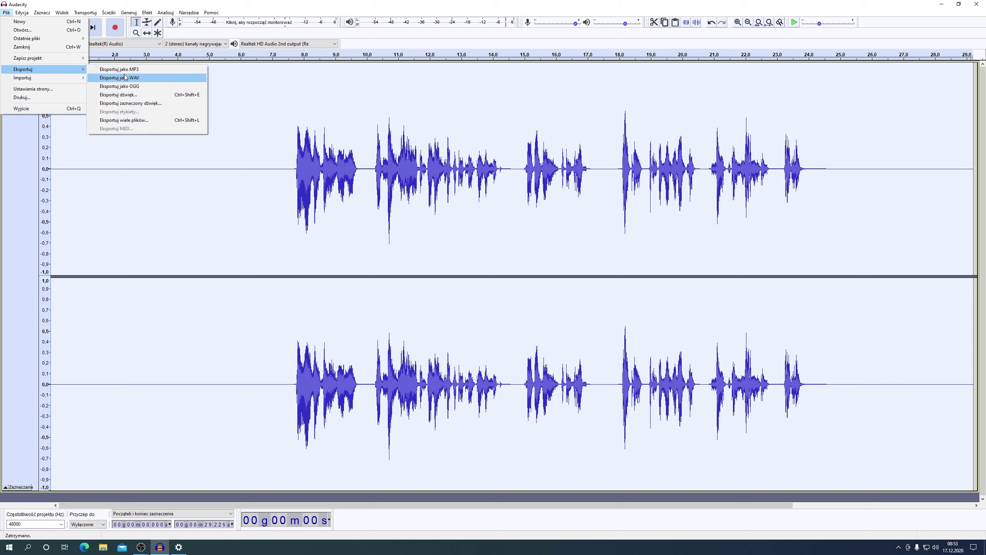
left_click(130, 79)
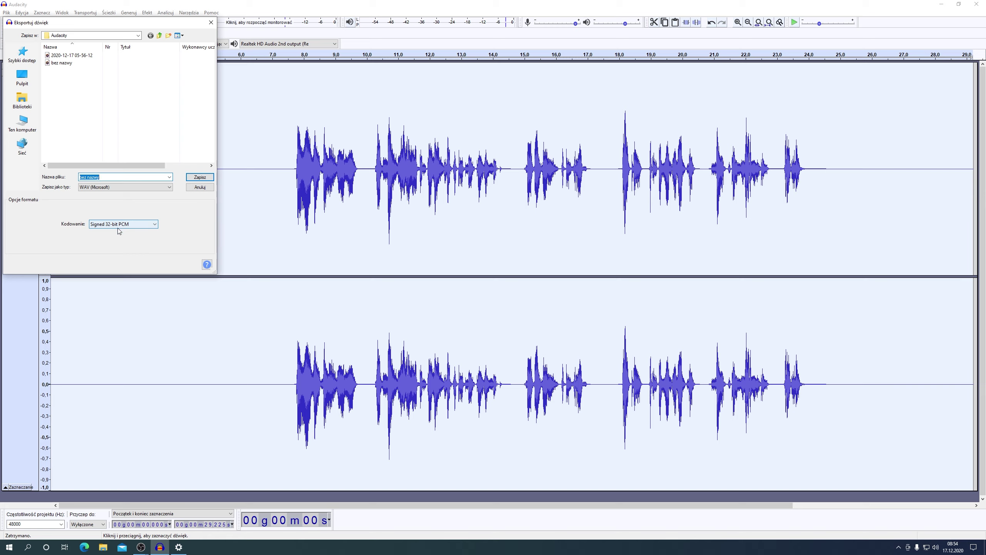
left_click(197, 178)
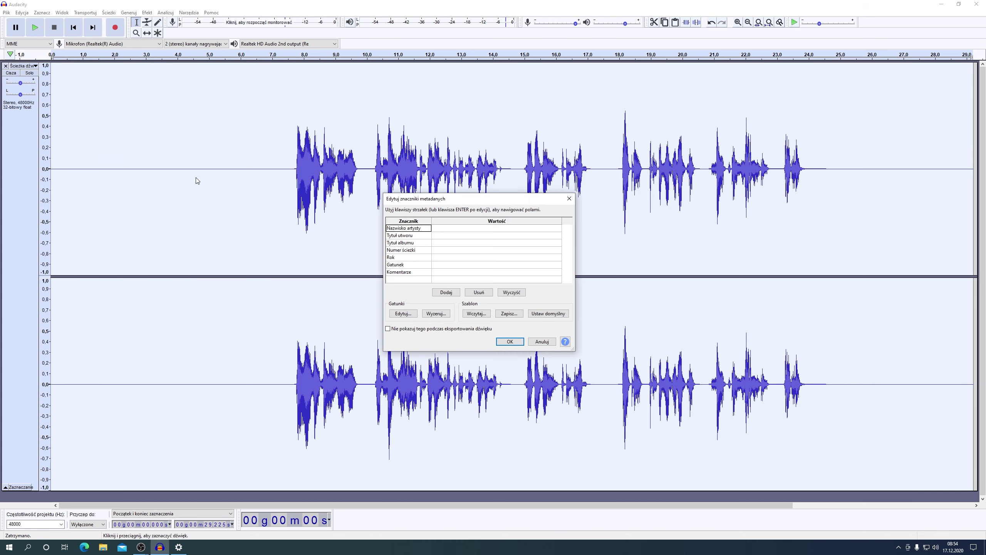
left_click(508, 341)
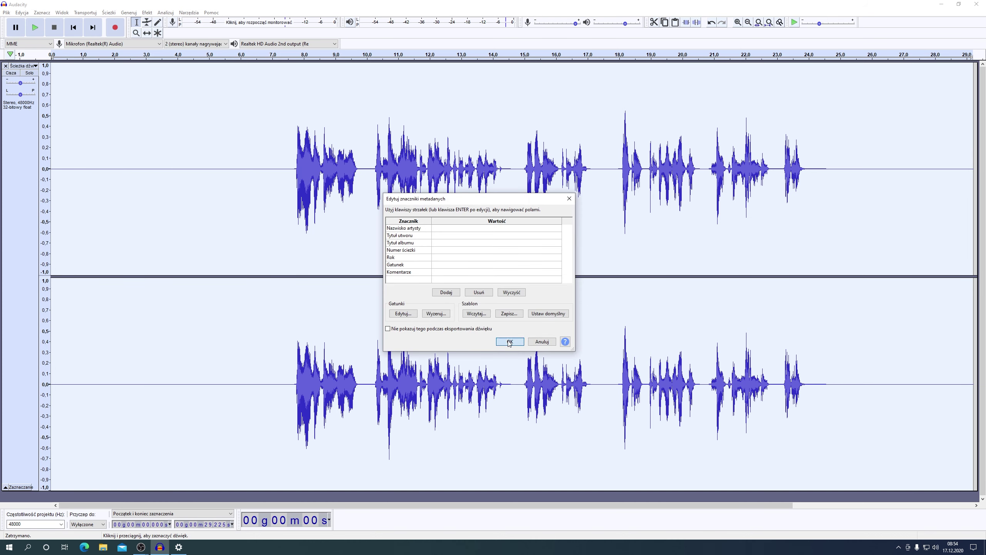